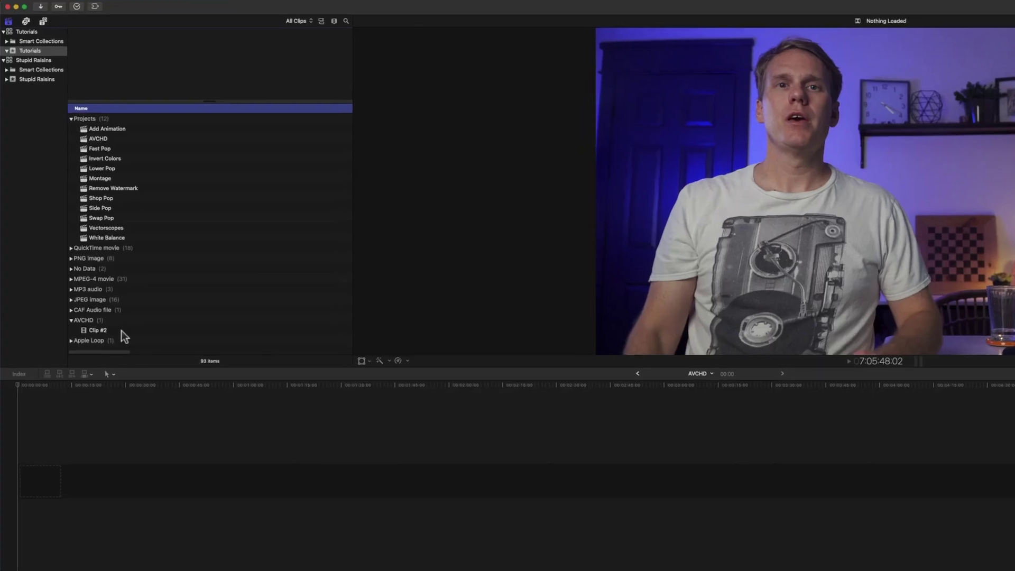
left_click(122, 331)
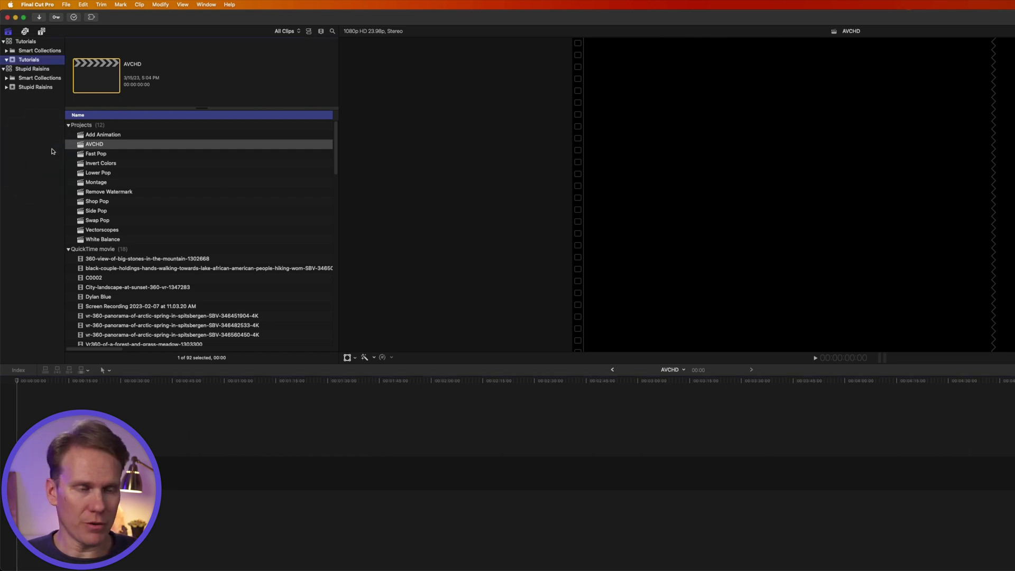
- Open media import, choose the NO NAME camera card, and preview Clip #1, Clip #2 and Clip #3
key("super+i")
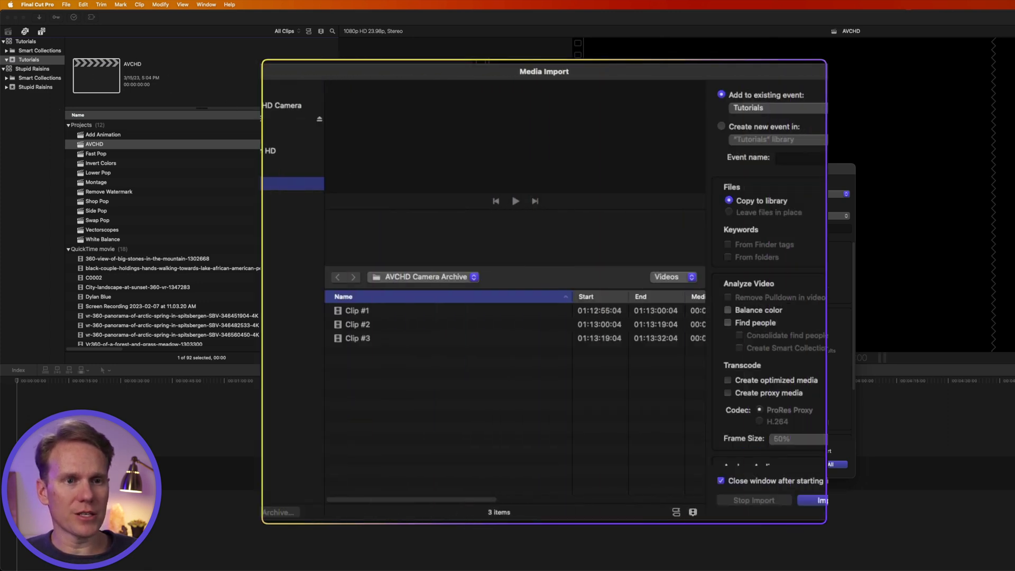
left_click(237, 118)
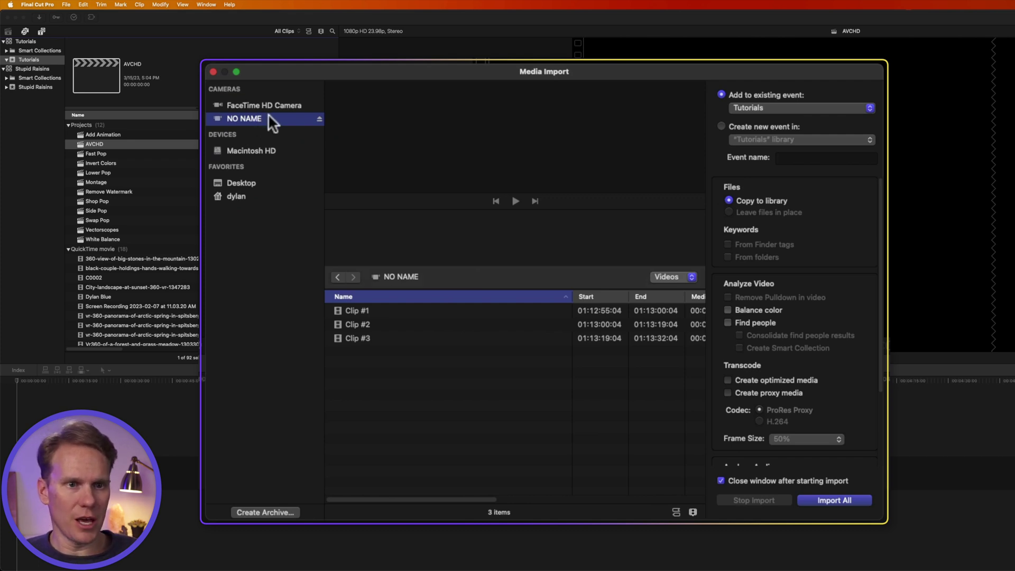
left_click(391, 312)
left_click(394, 324)
left_click(393, 336)
left_click(392, 324)
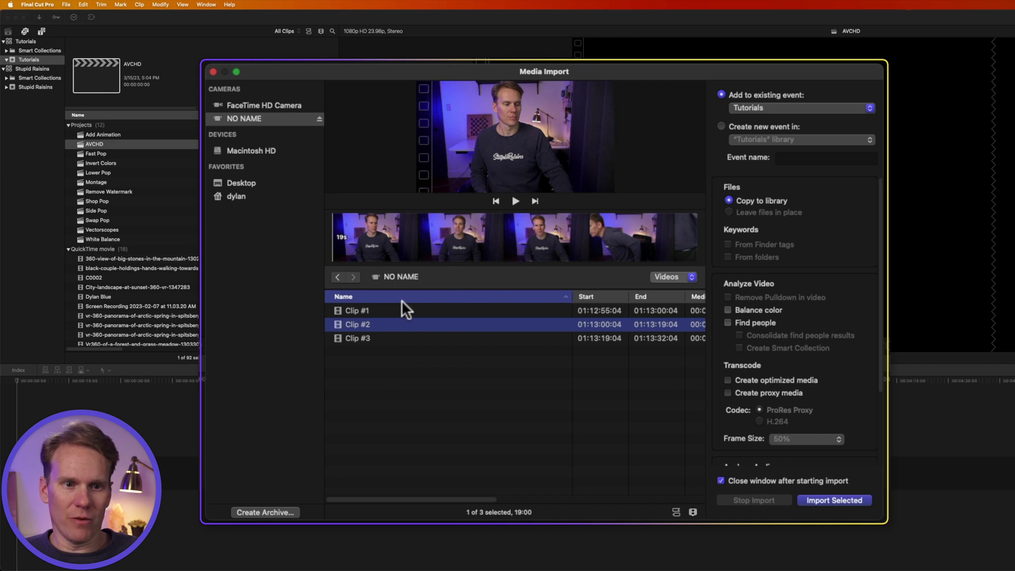
- Try selecting Clip #2 and Clip #3 together, and mark a range of about 8:14 in Clip #2
left_click(380, 334, "shift")
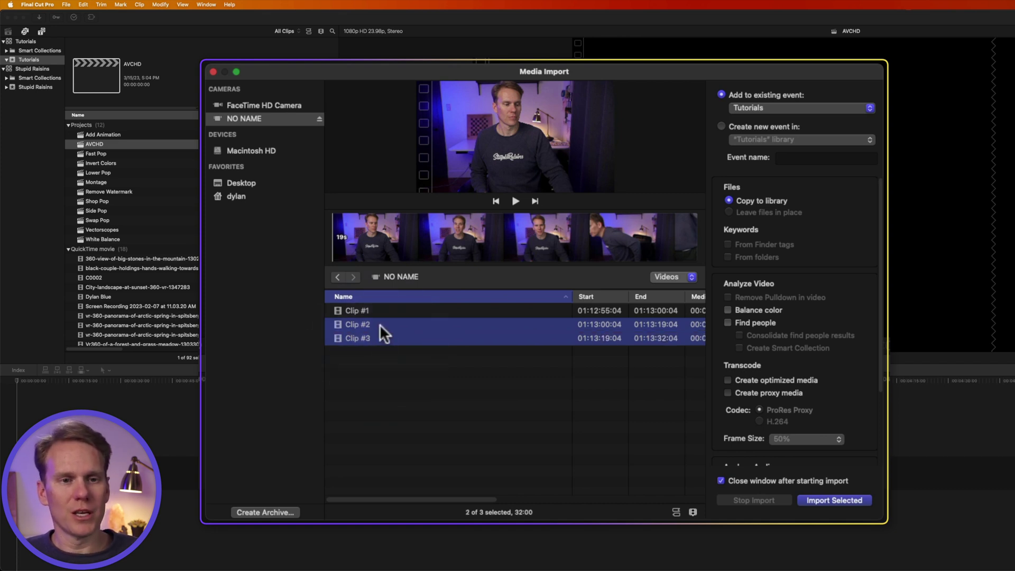
left_click(379, 325)
left_click_drag(387, 238, 550, 243)
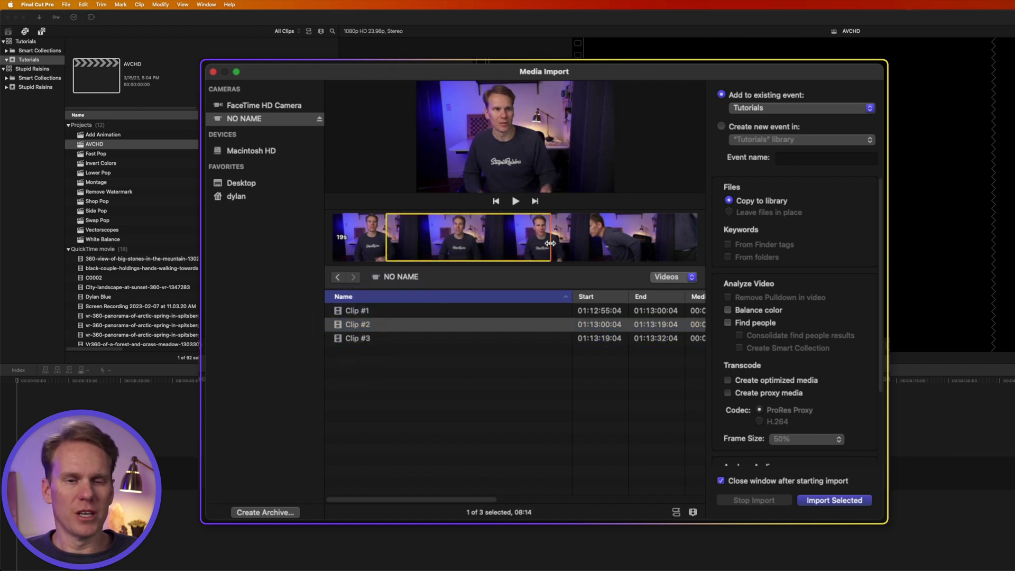
- Import the whole of Clip #2 into the Tutorials event, with its files copied to the library
left_click(434, 325)
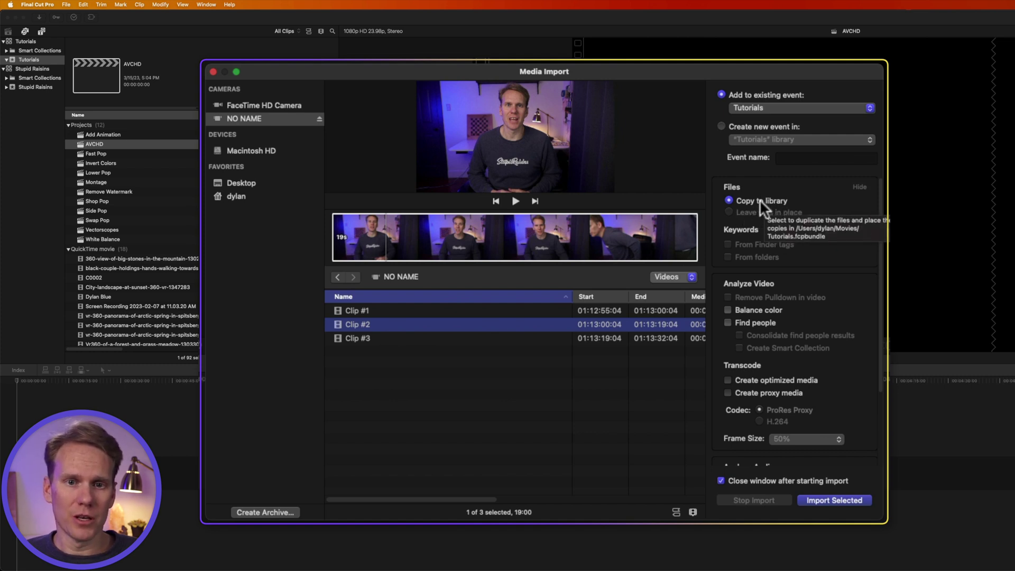
left_click(828, 501)
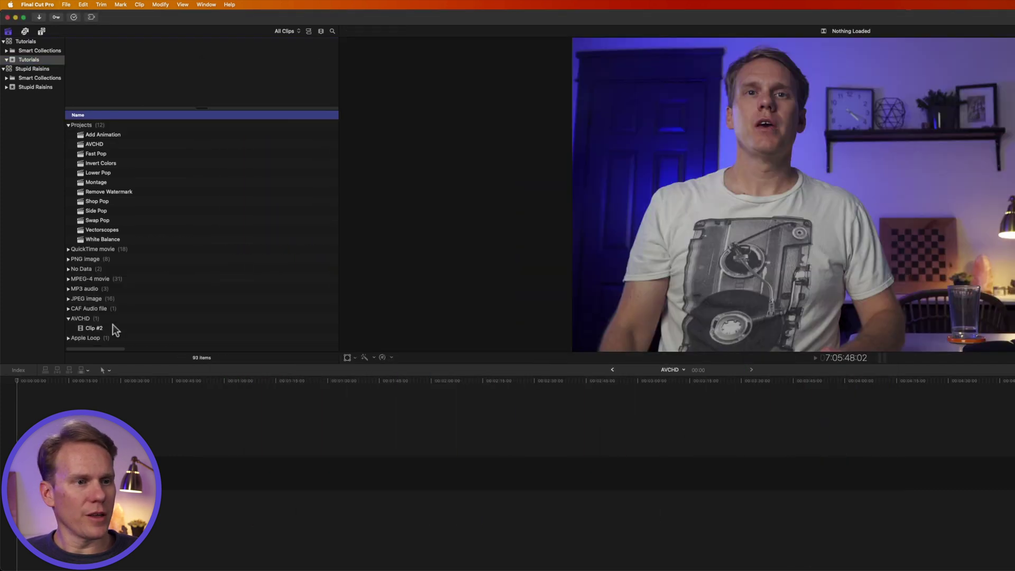
- Append a range of about 7:05 from the imported Clip #2 to the AVCHD project's timeline
left_click(108, 328)
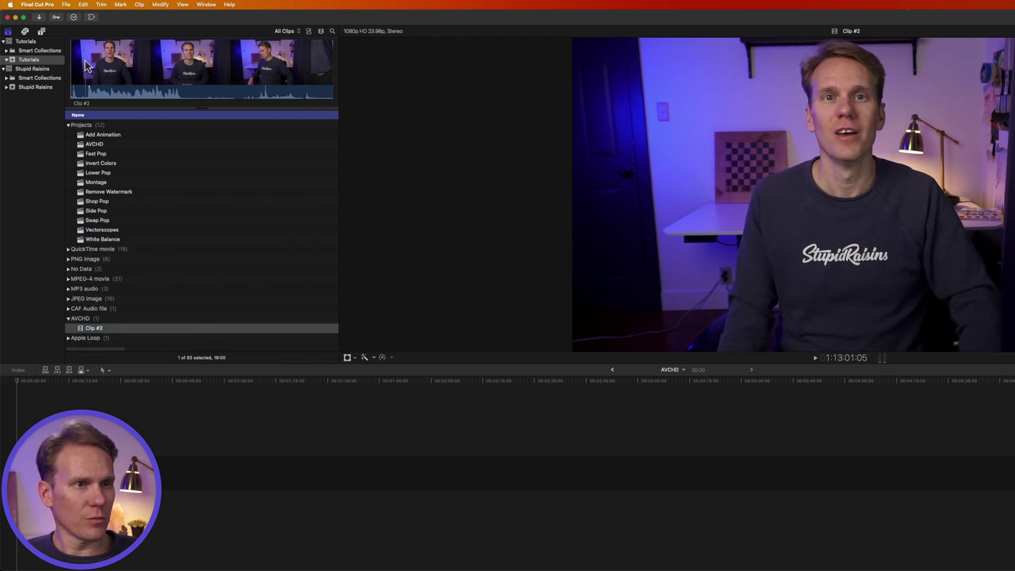
left_click_drag(87, 64, 185, 68)
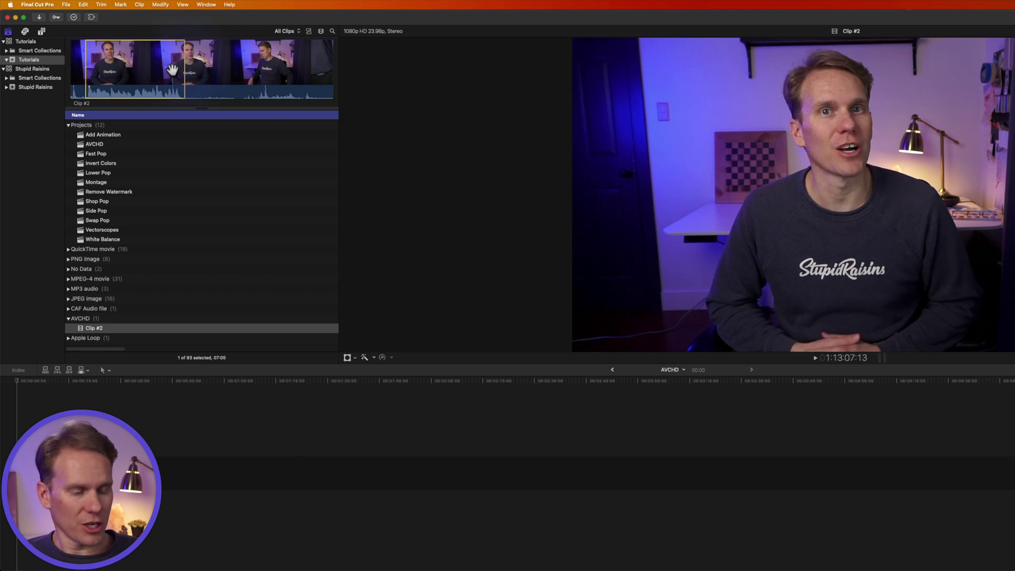
key("e")
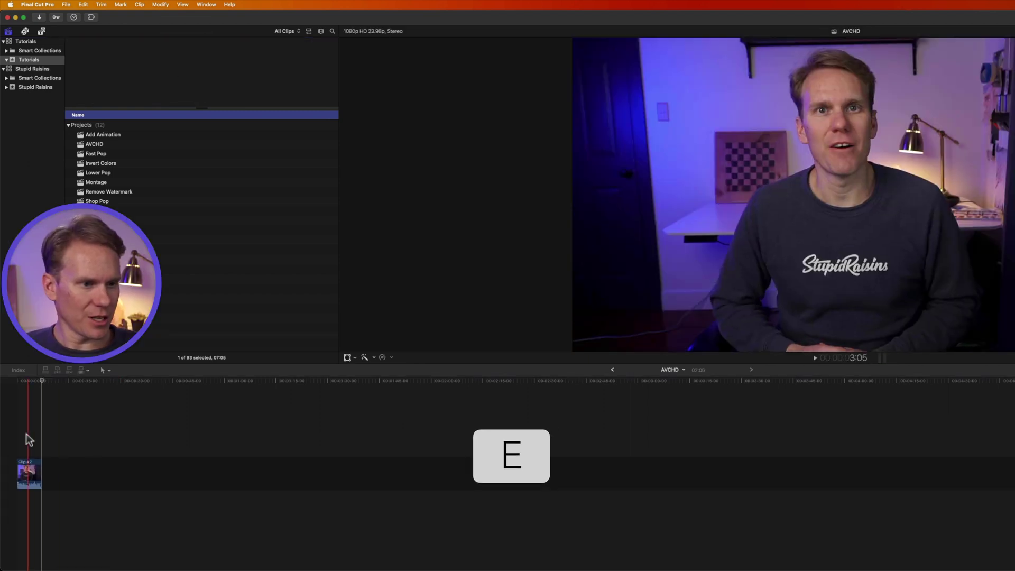
- Fit the whole project in the timeline and play back part of the appended clip
key("shift+z")
key("space")
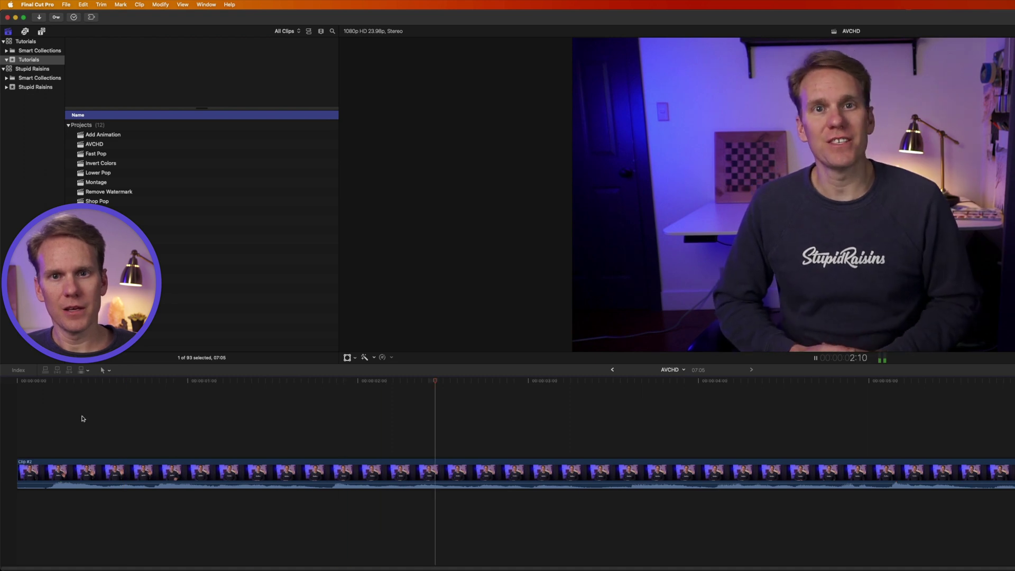
key("space")
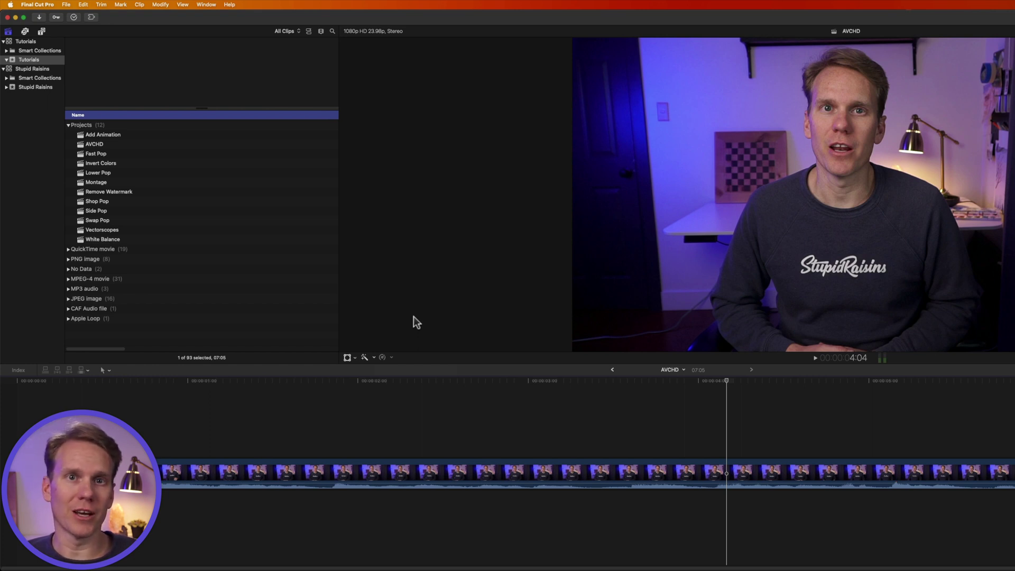
- Switch to Finder and examine the PRIVATE folder on the NO NAME card, selecting its AVCHD package
mouse_move(490, 558)
left_click(140, 553)
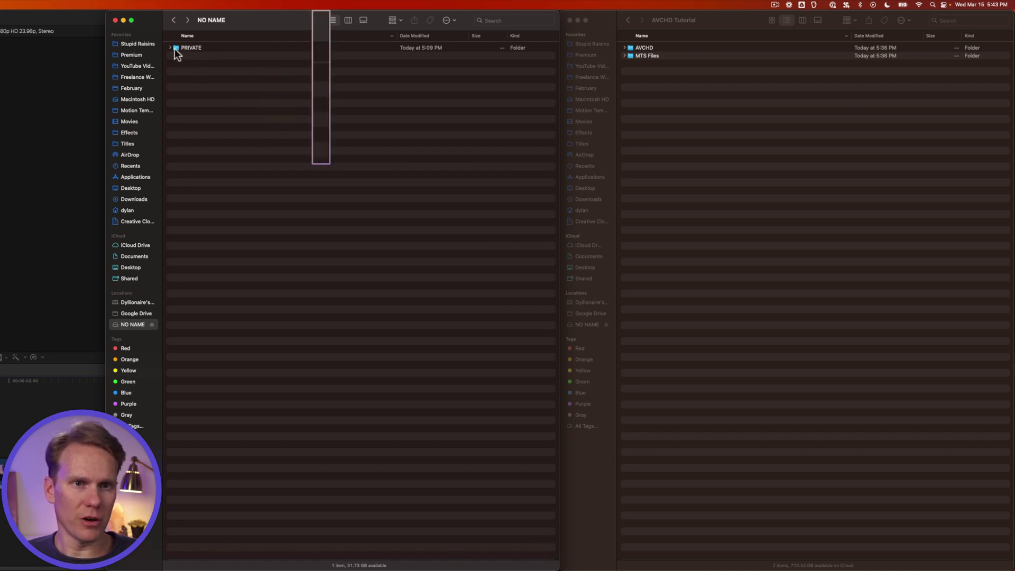
left_click(201, 48)
left_click(178, 74)
left_click(262, 91)
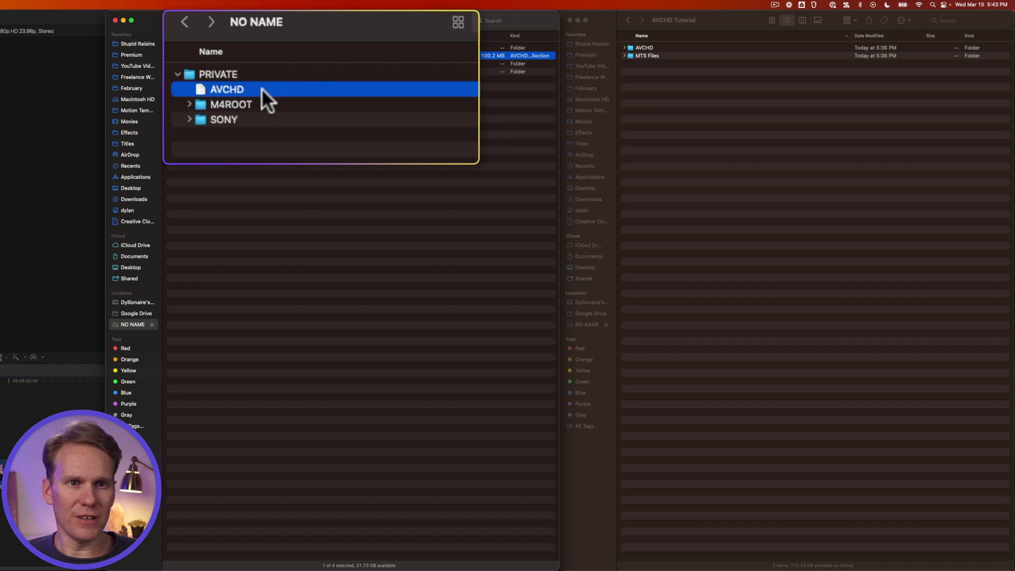
- Show the package contents of AVCHD in the AVCHD Tutorial folder, and of the BDMV package inside it
left_click(642, 51)
left_click(625, 48)
left_click(699, 74)
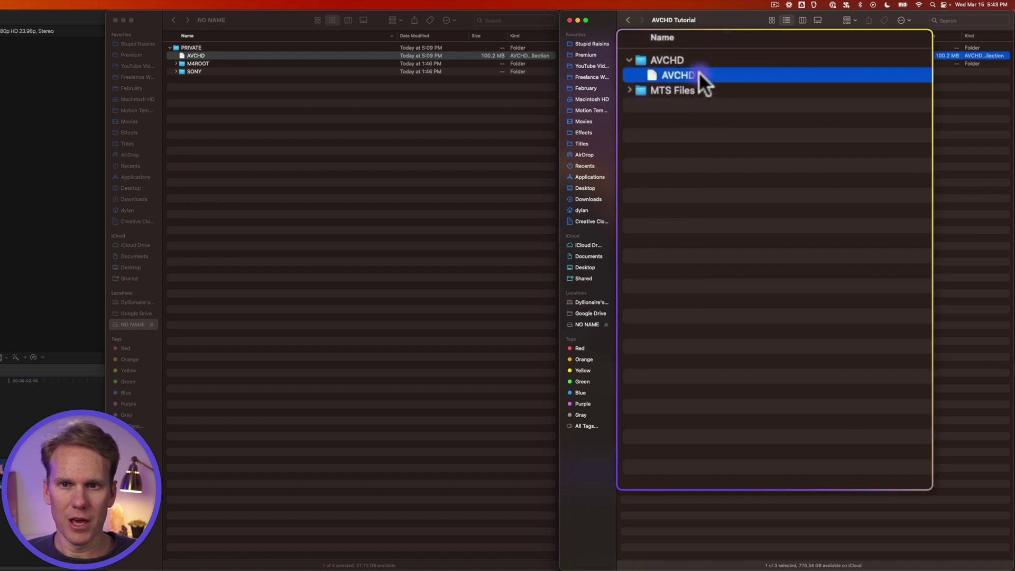
right_click(683, 74)
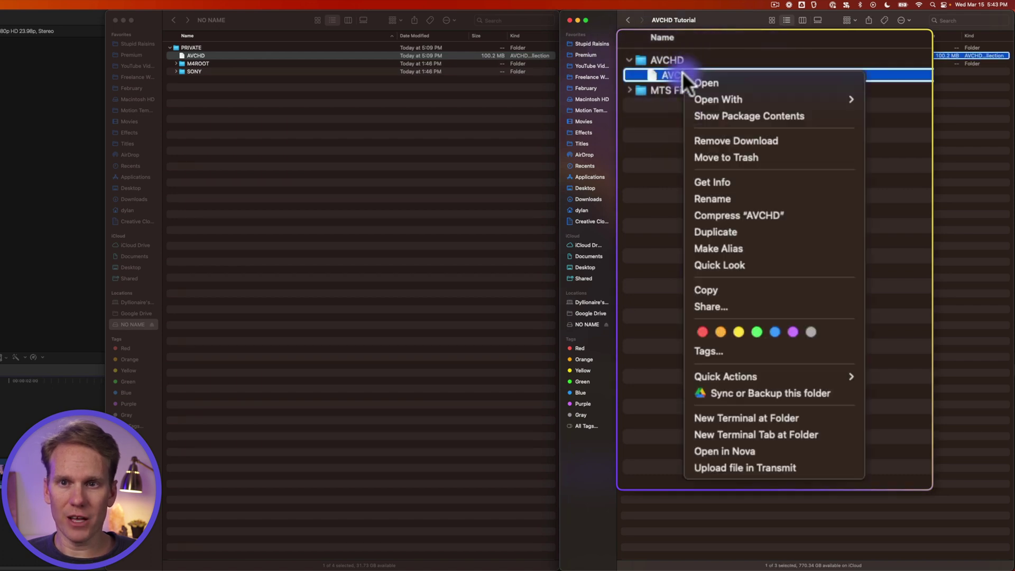
left_click(753, 116)
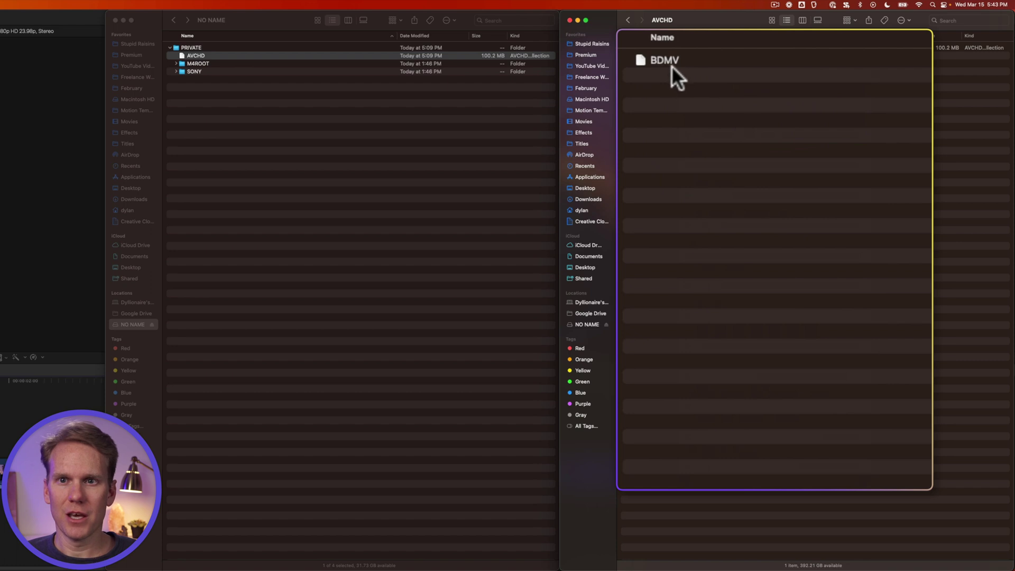
right_click(667, 60)
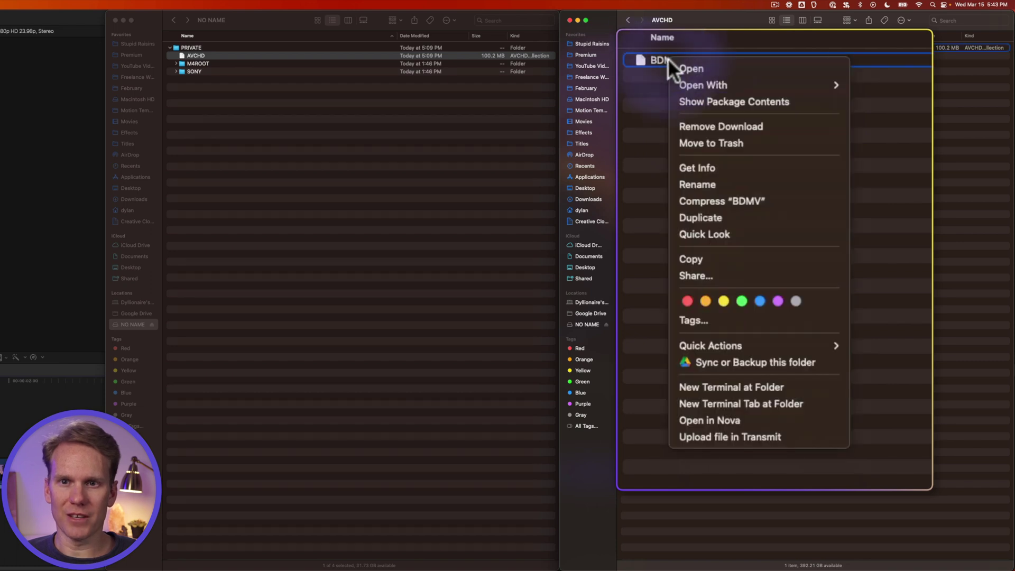
left_click(733, 104)
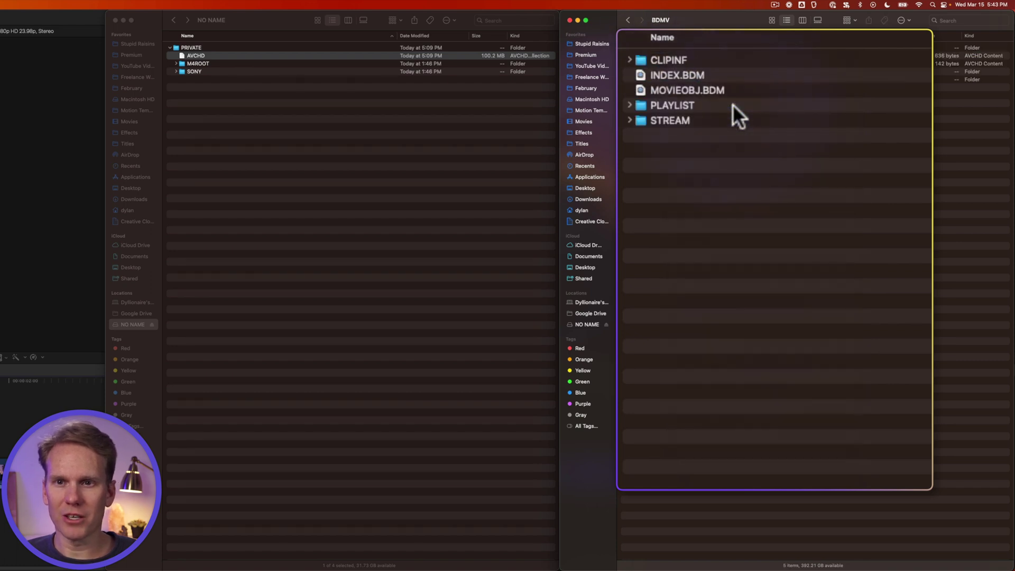
- Examine the MTS files in BDMV's STREAM folder and the contents of its PLAYLIST folder
left_click(630, 120)
left_click(728, 135)
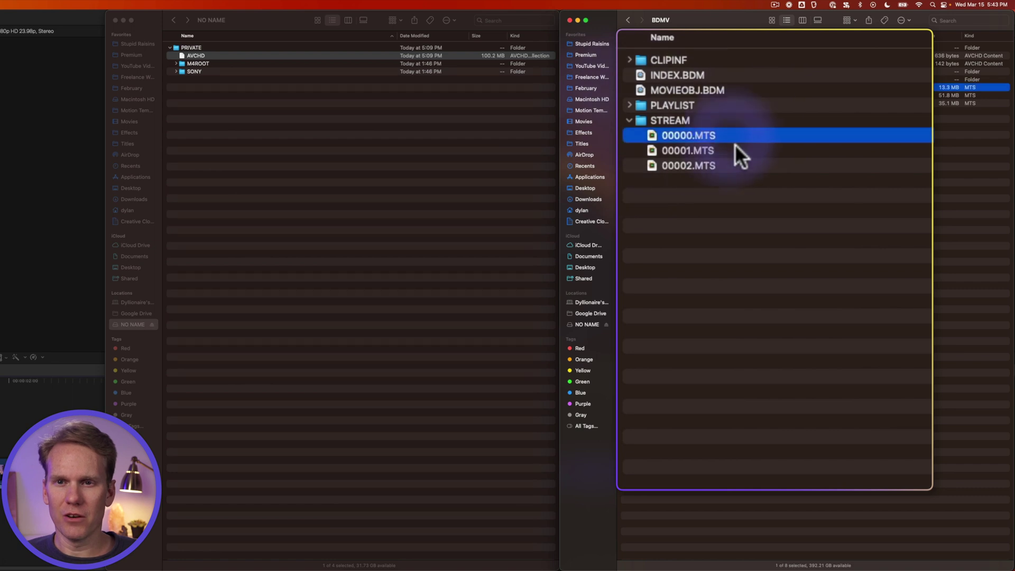
left_click(734, 148)
left_click(740, 165)
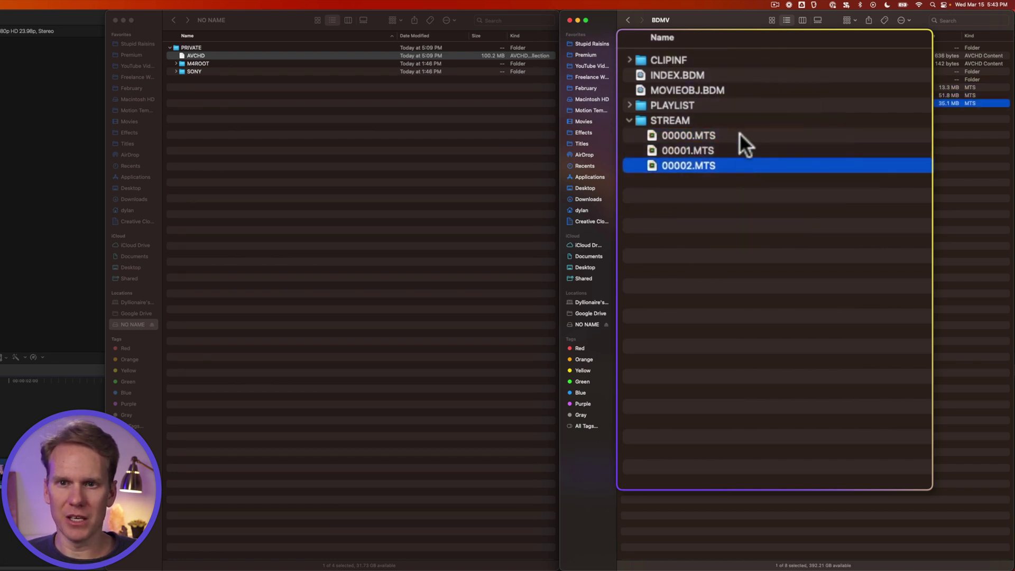
left_click(630, 105)
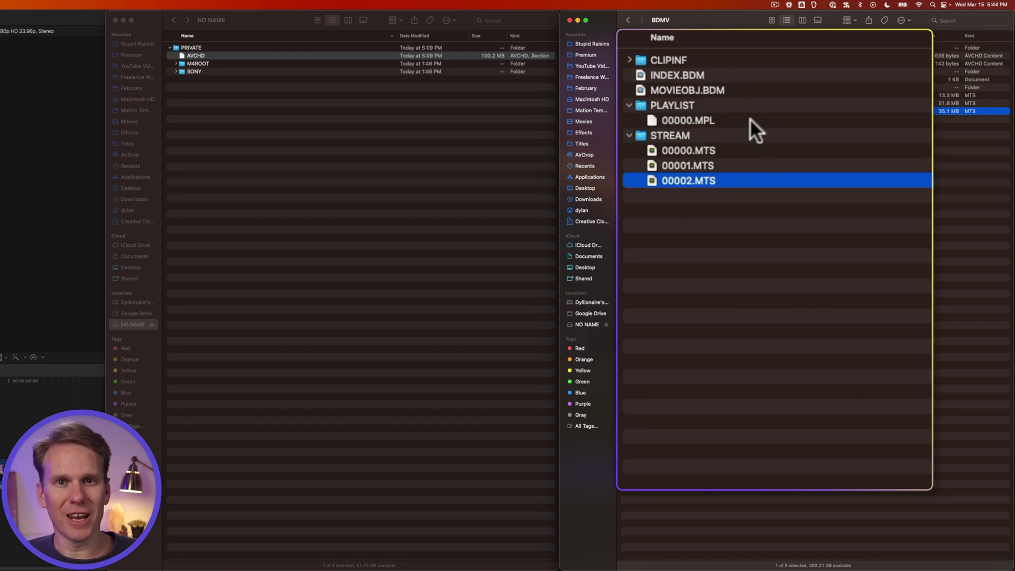
key("super+bracketleft")
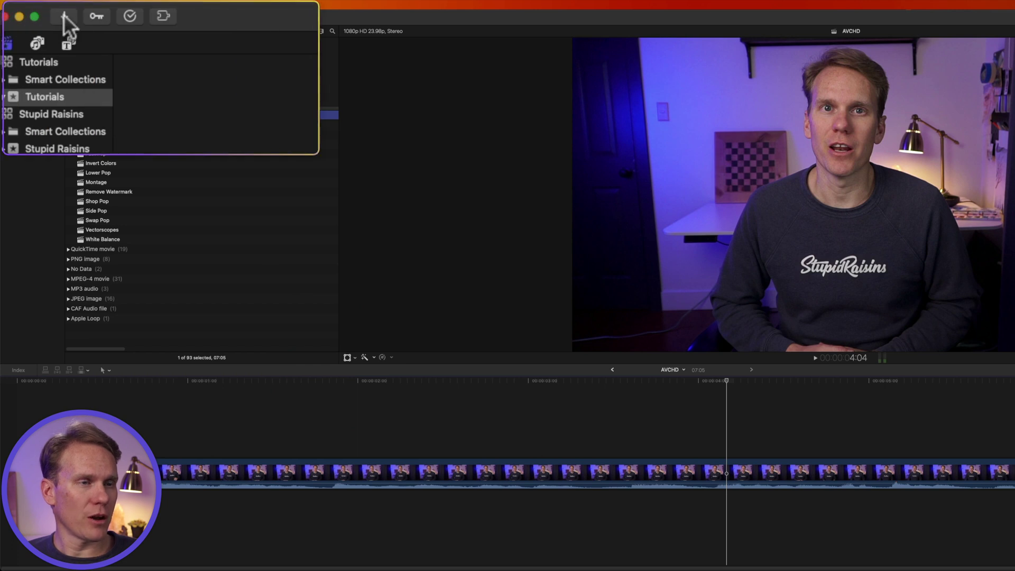
- Return to Final Cut Pro, open media import, and expand the AVCHD folder inside the Desktop's AVCHD Tutorial folder
left_click(39, 16)
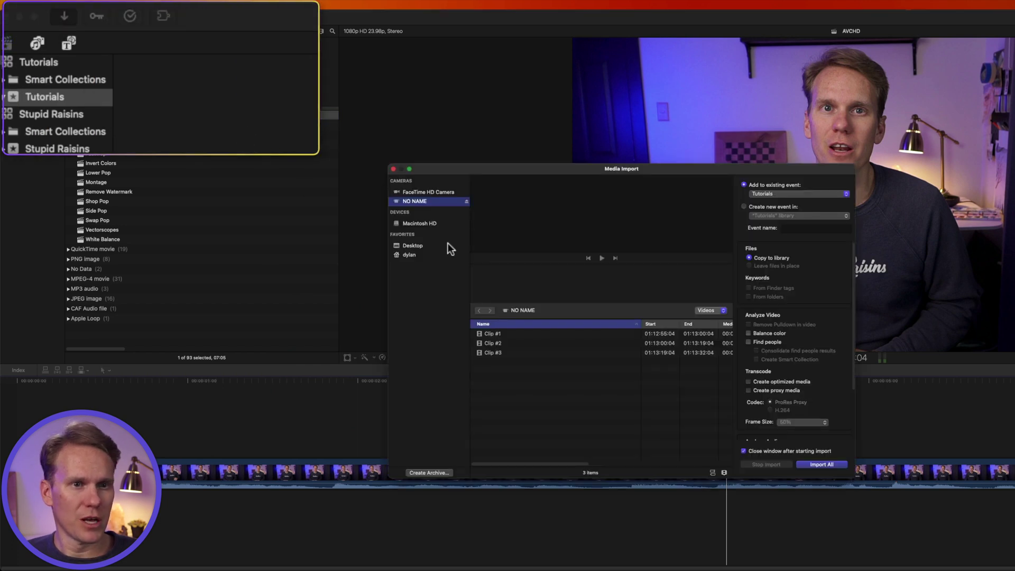
left_click(427, 245)
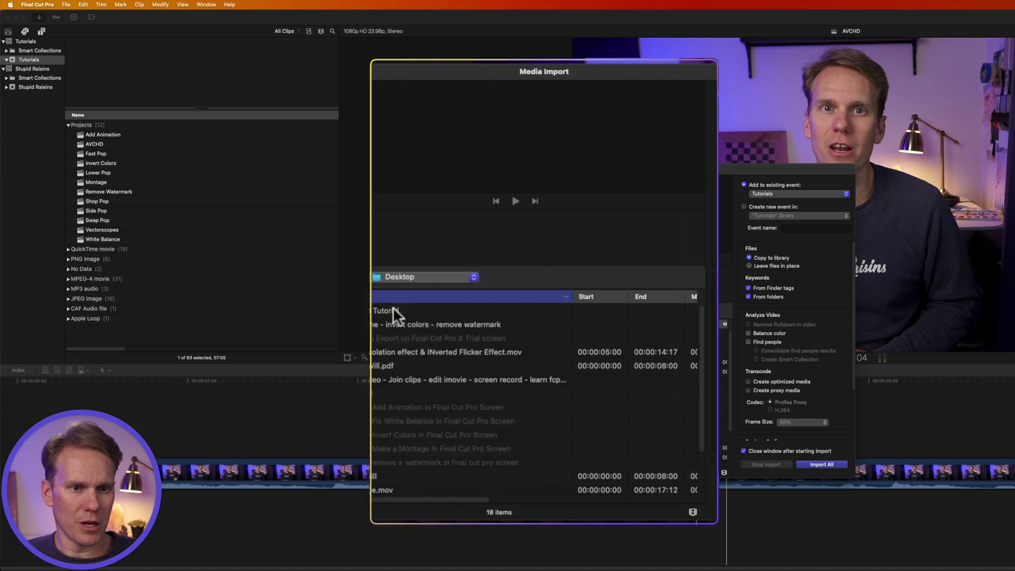
double_click(518, 333)
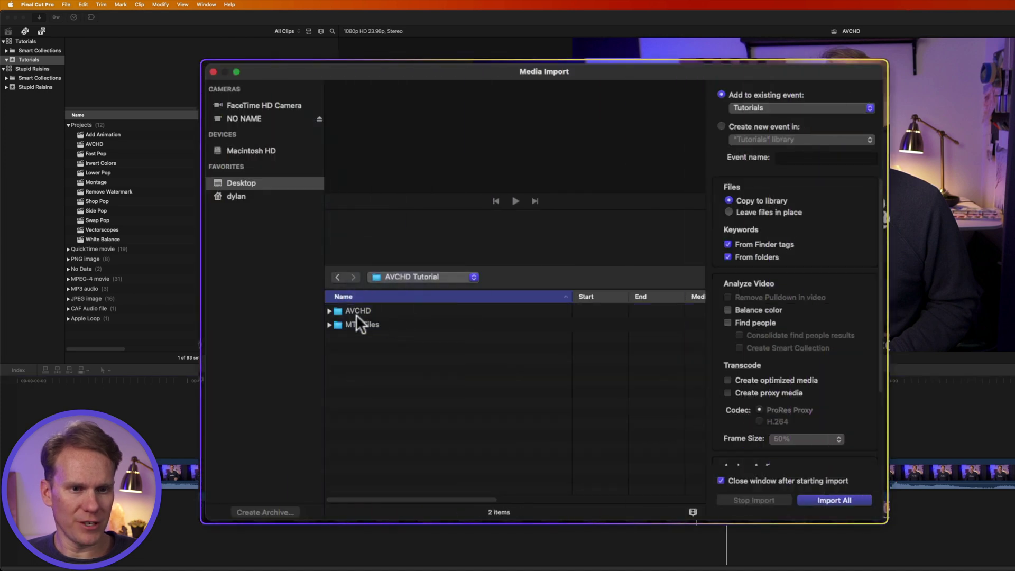
left_click(329, 310)
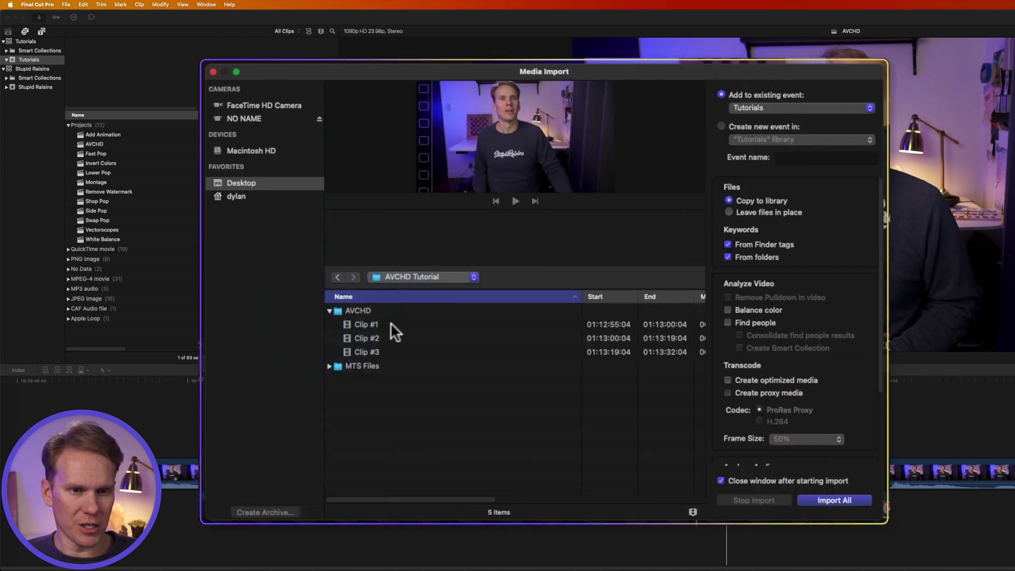
- Preview the AVCHD folder's three clips and mark a range of about 6 seconds in Clip #3
left_click(391, 323)
left_click(409, 338)
left_click(407, 350)
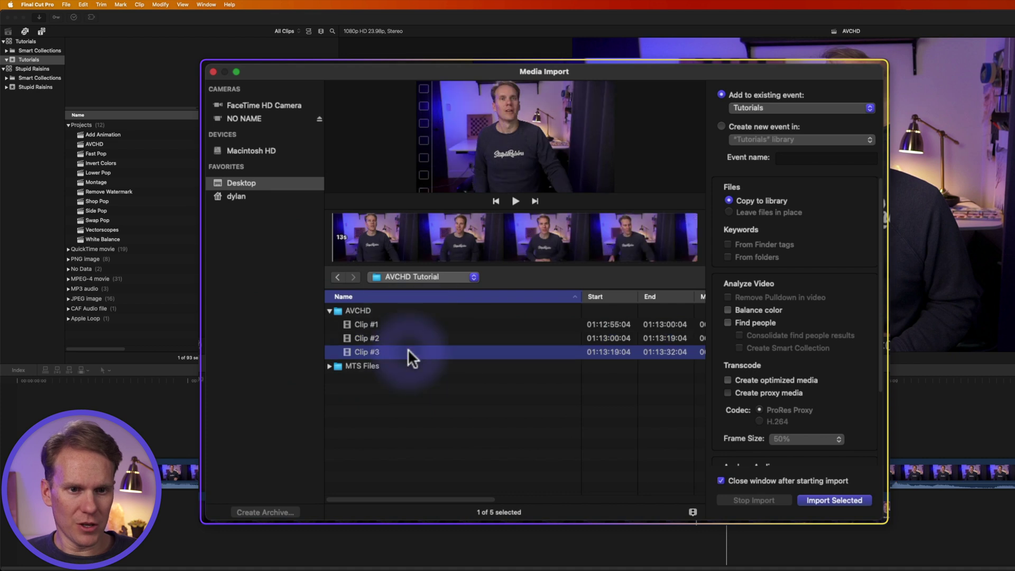
left_click_drag(409, 248, 586, 243)
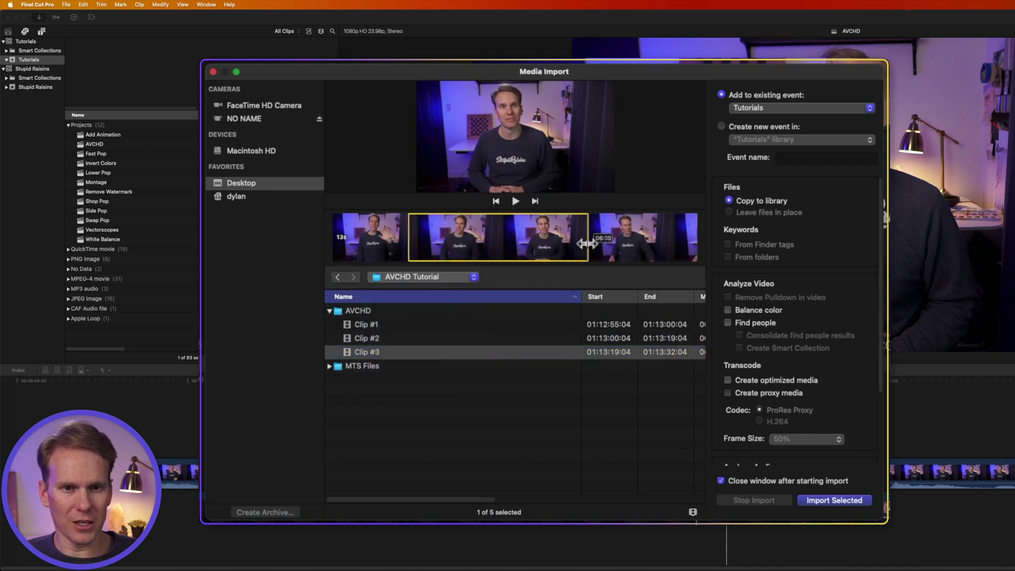
- Try selecting Clip #2 and Clip #3 together for import
left_click(408, 337)
left_click(389, 352, "shift")
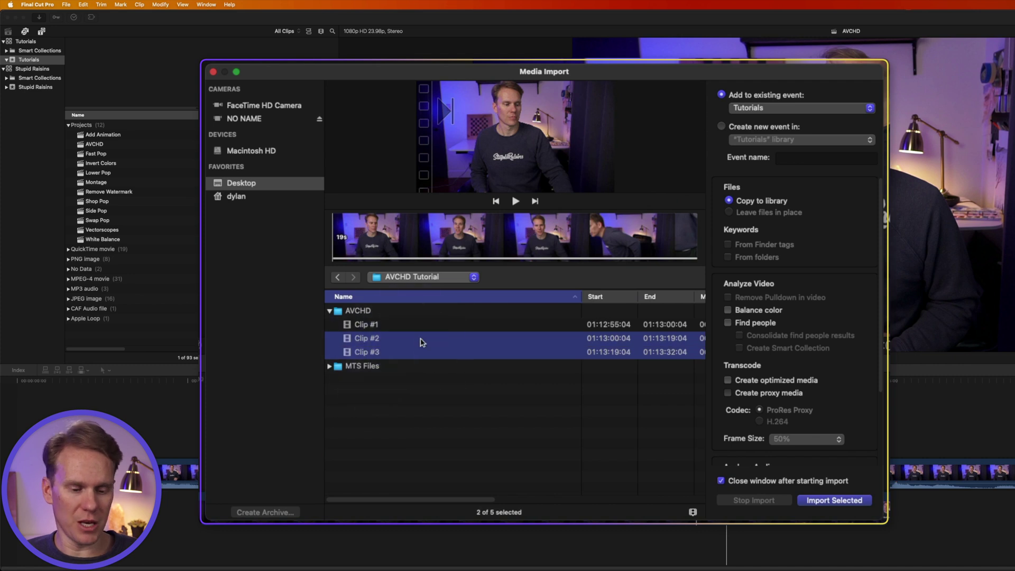
left_click(406, 345, "super")
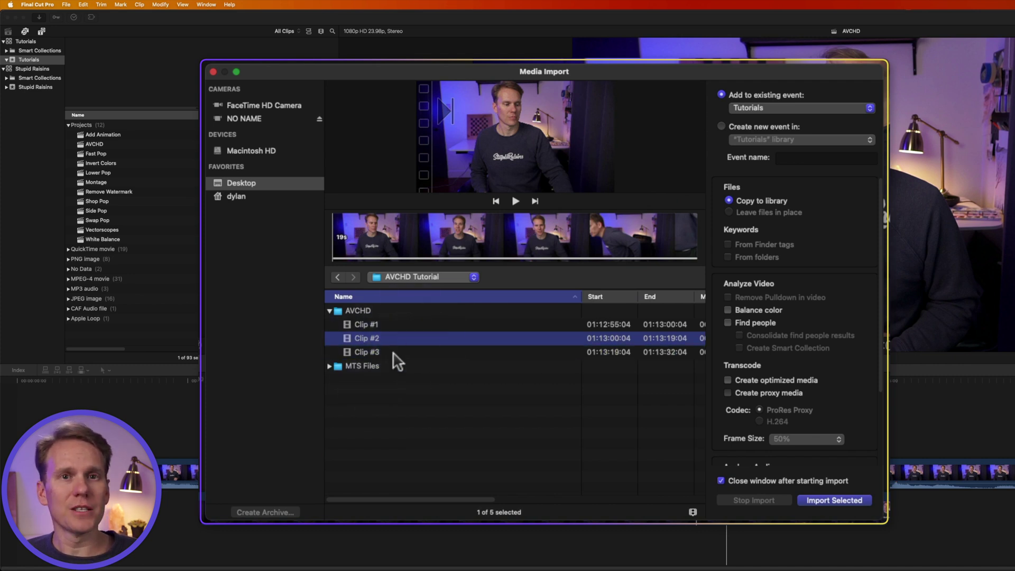
- Import the marked range of Clip #3 into the Tutorials event and view the imported clip in the browser
left_click(393, 352)
left_click(421, 231)
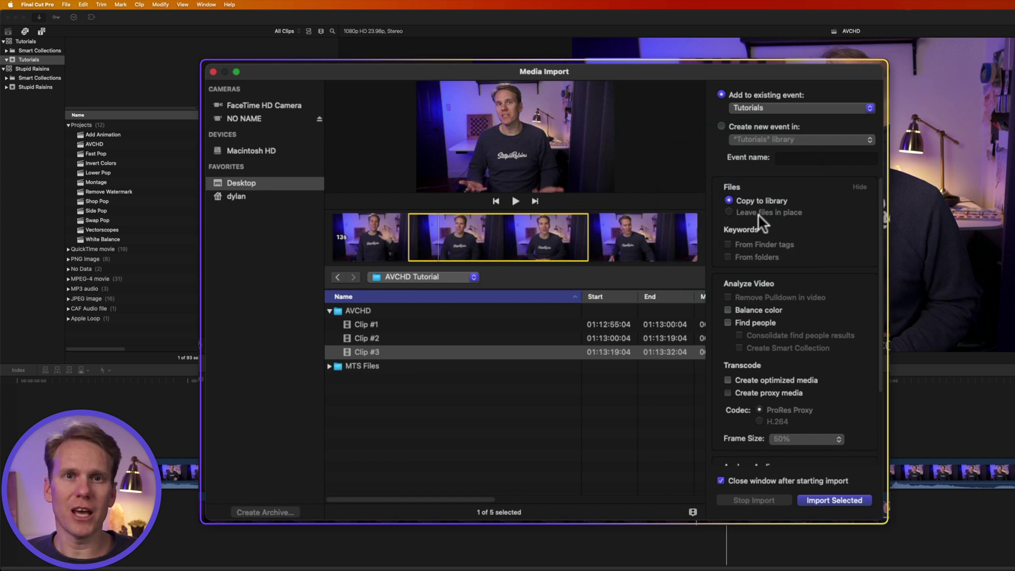
left_click(828, 499)
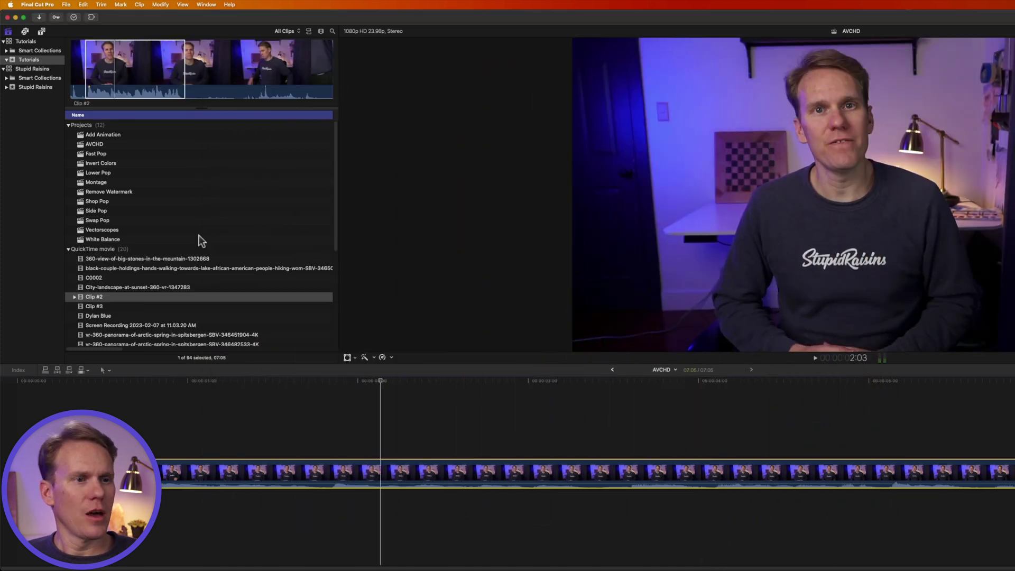
left_click(137, 284)
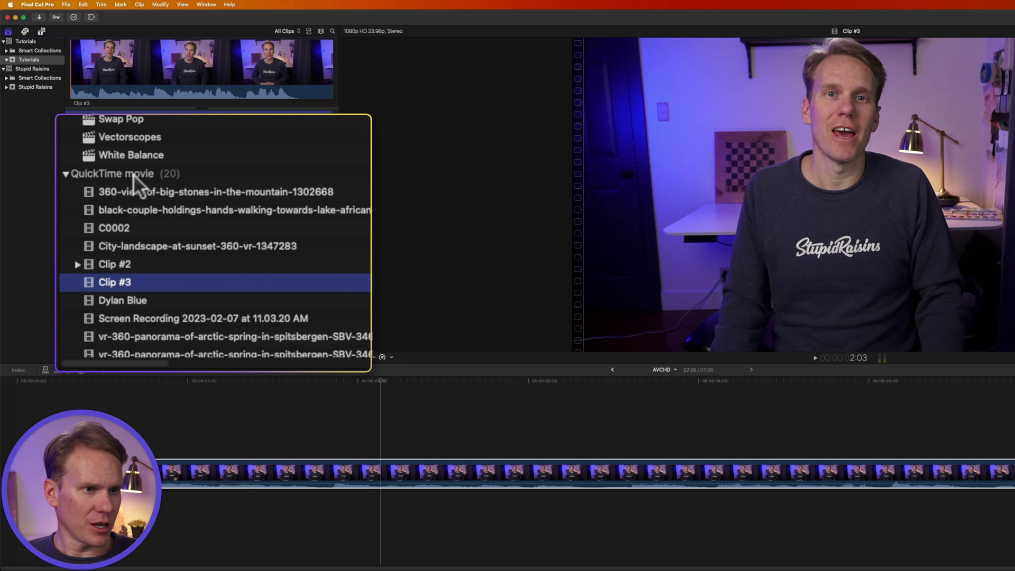
- Append Clip #3 to the end of the AVCHD project's timeline and play it back
key("e")
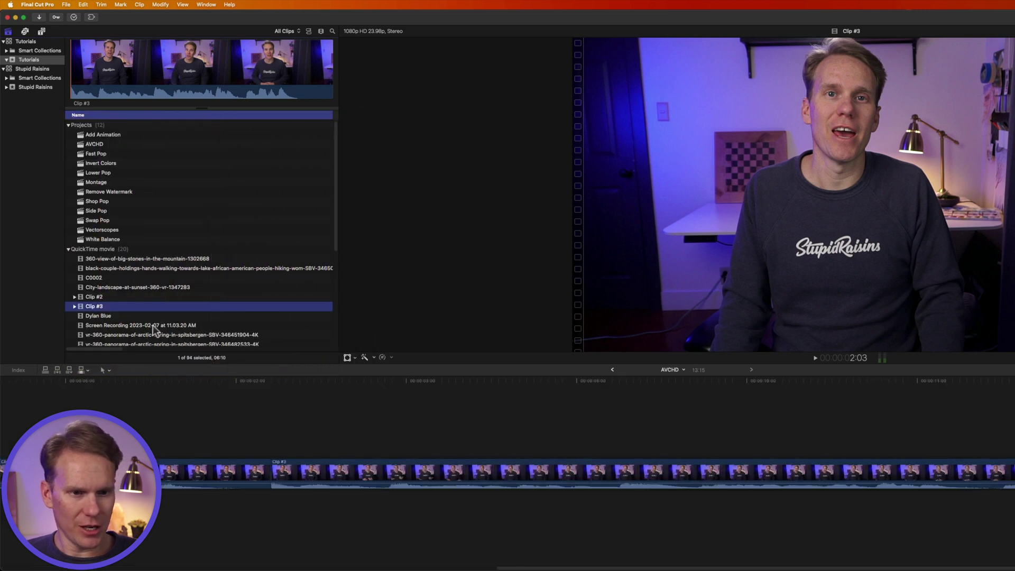
left_click(297, 465)
key("space")
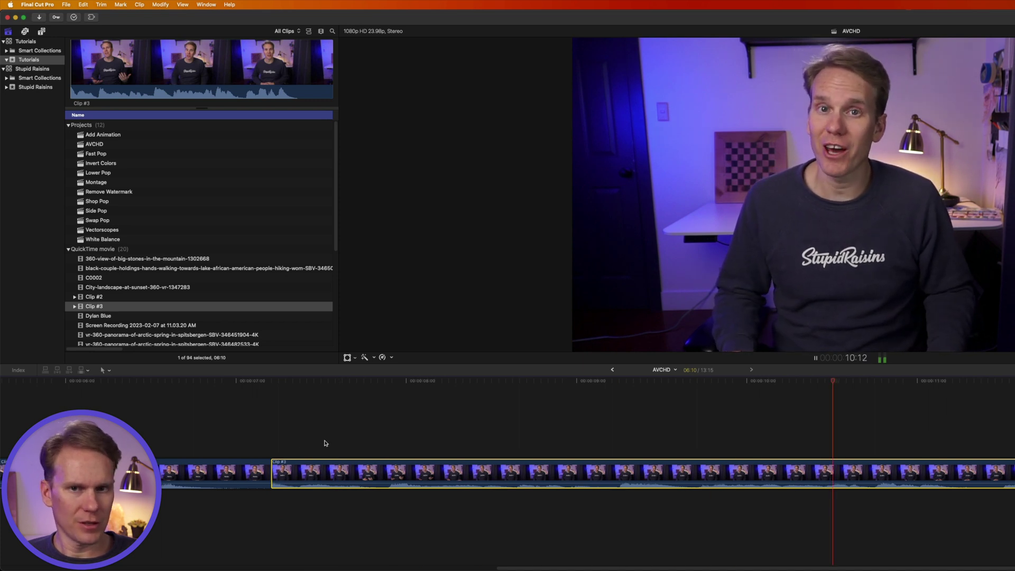
scroll(117, 306, "down", 6)
key("space")
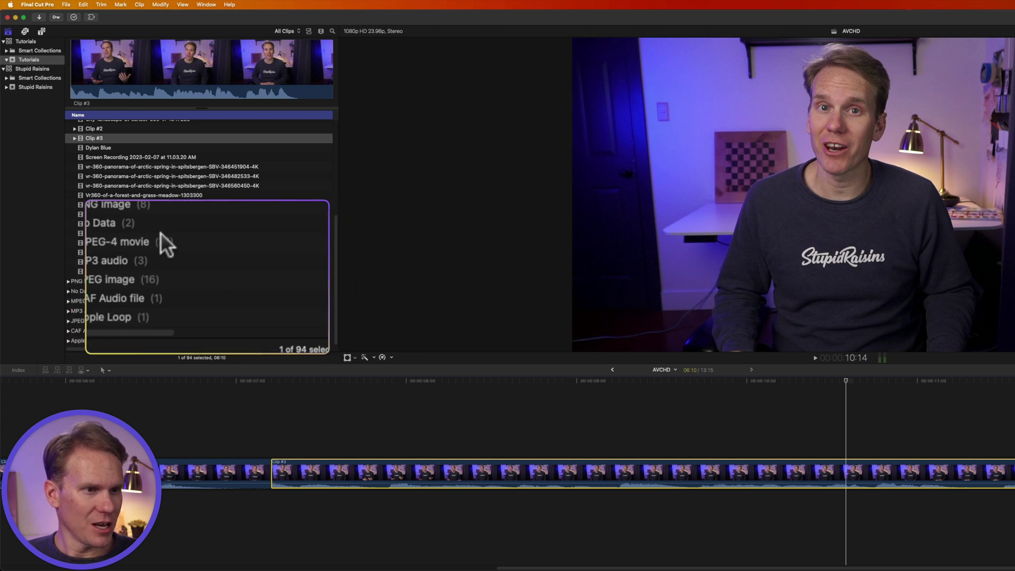
scroll(116, 304, "up", 3)
left_click(106, 211)
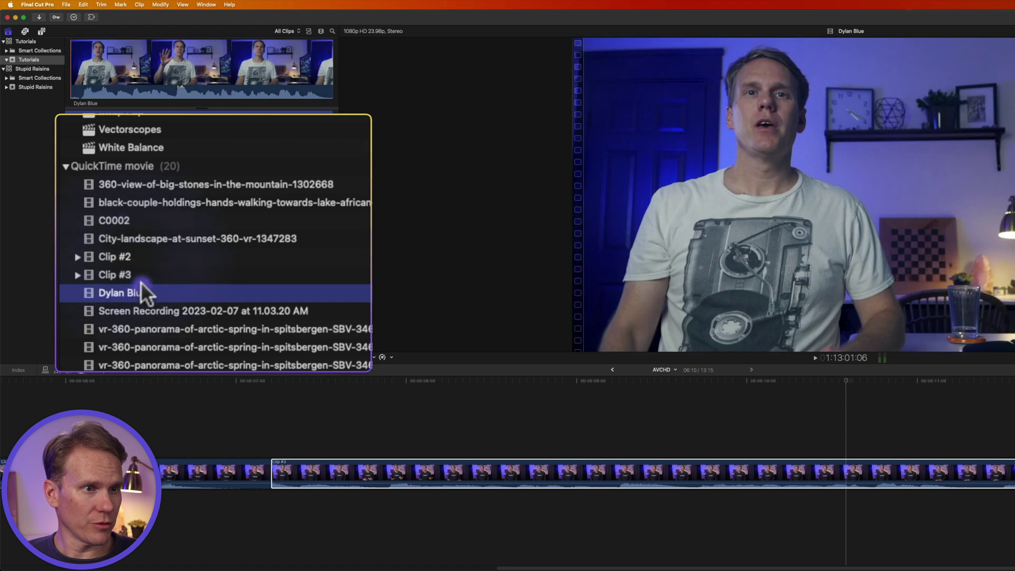
left_click(90, 175)
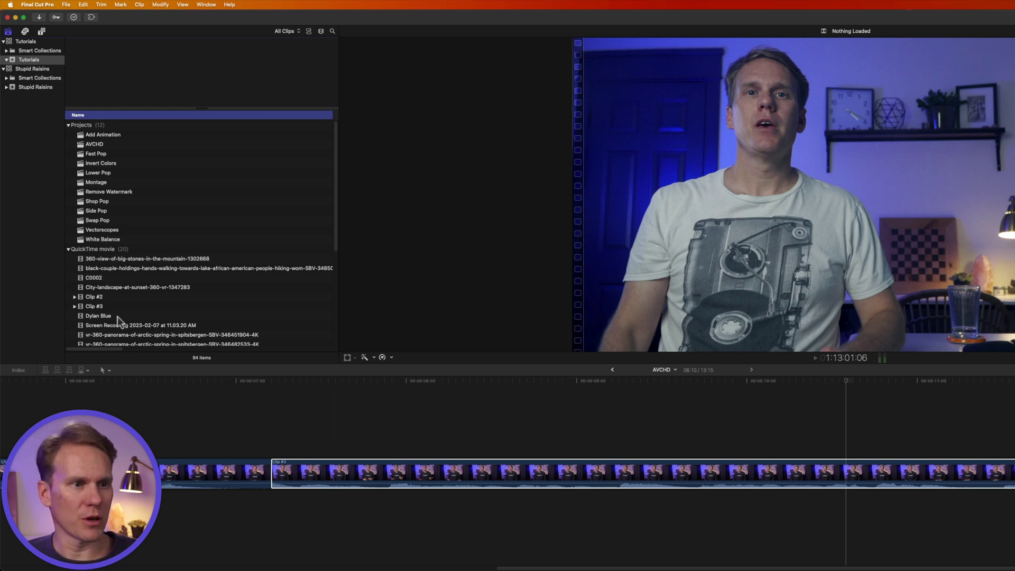
scroll(158, 299, "down", 3)
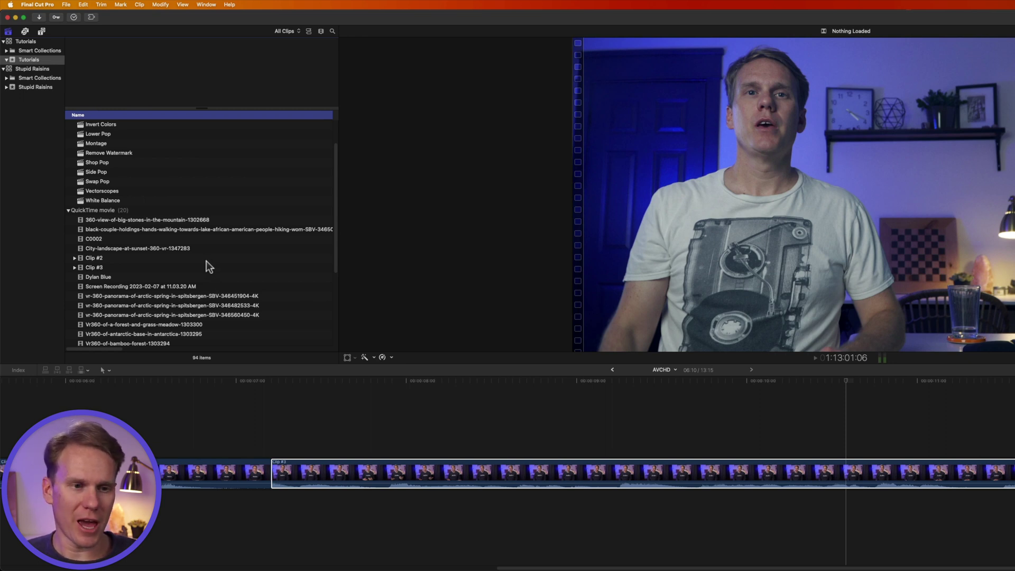
- Open media import and create a camera archive of the NO NAME card, named AVCHD Archive, in the Desktop's AVCHD Tutorial folder
key("super+i")
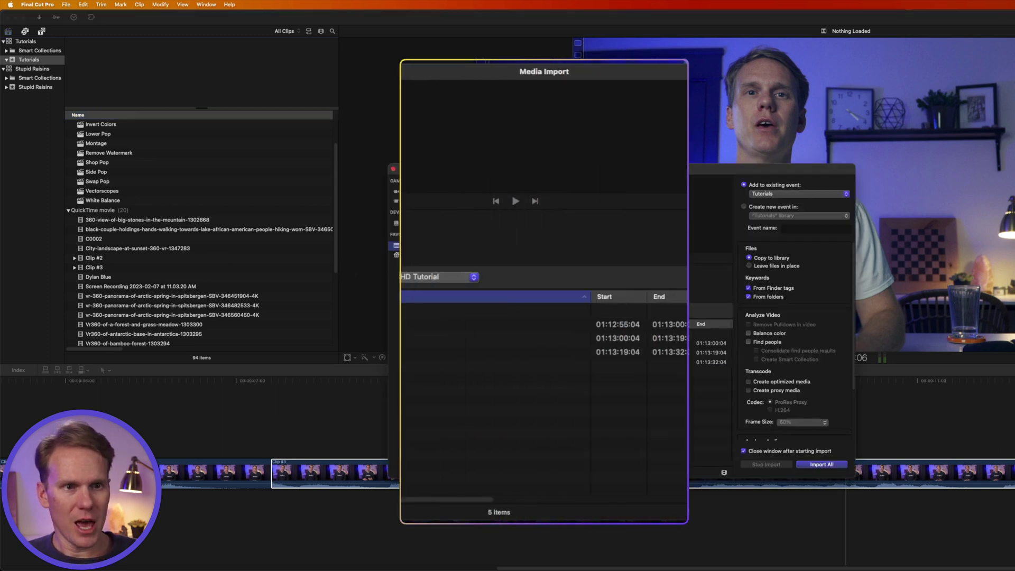
left_click(266, 119)
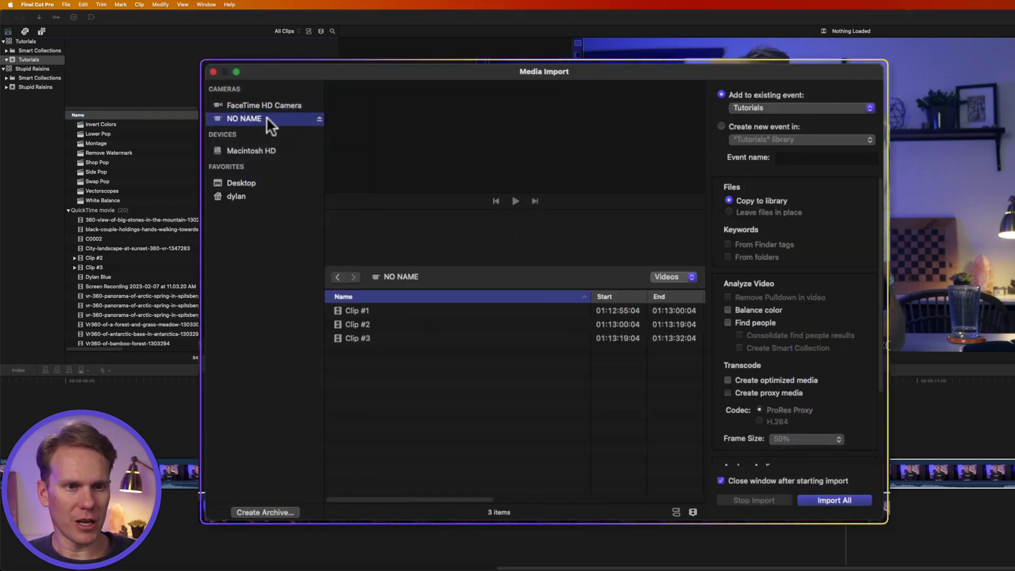
left_click(277, 514)
double_click(472, 242)
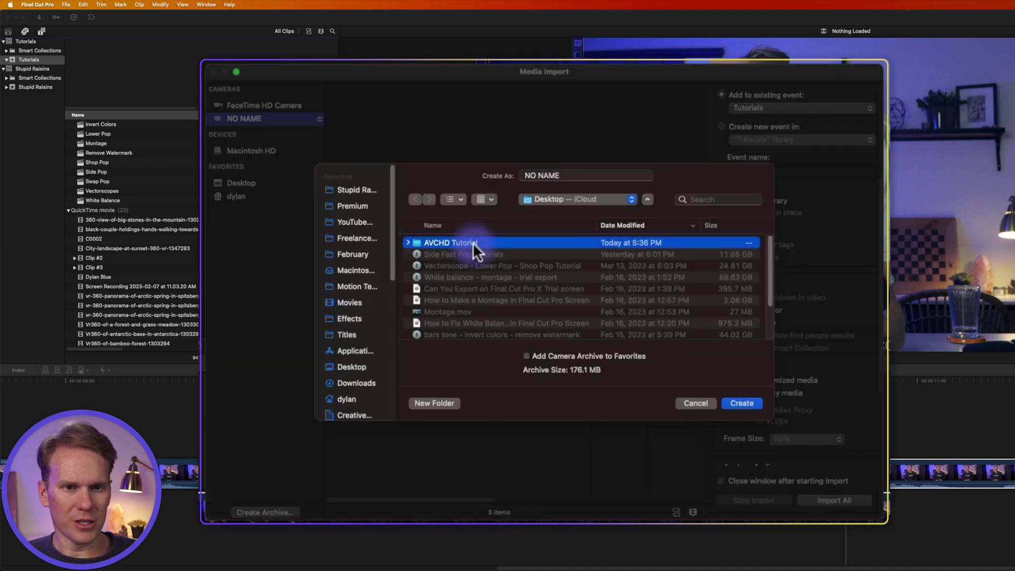
triple_click(564, 174)
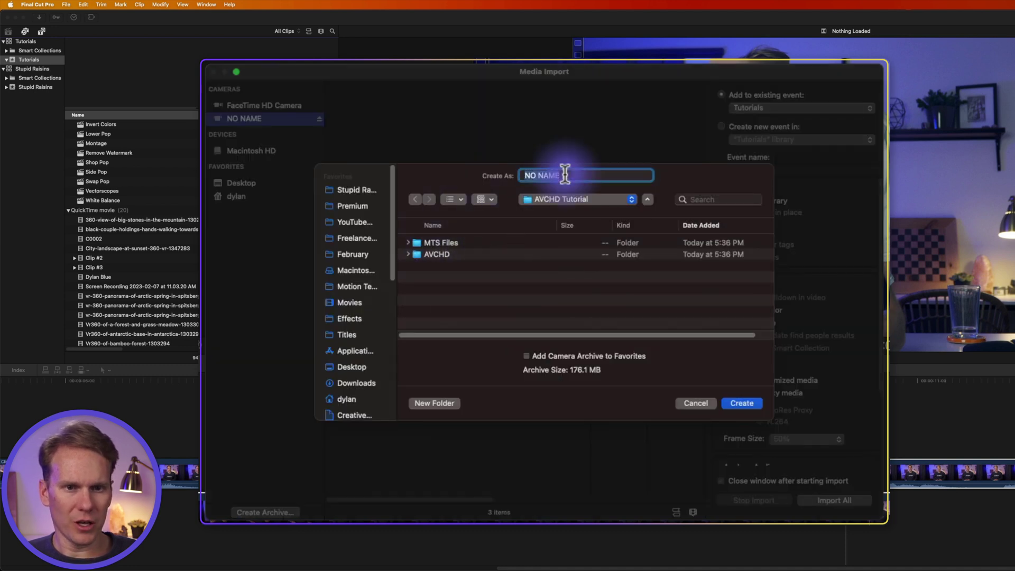
type("AVCHD A")
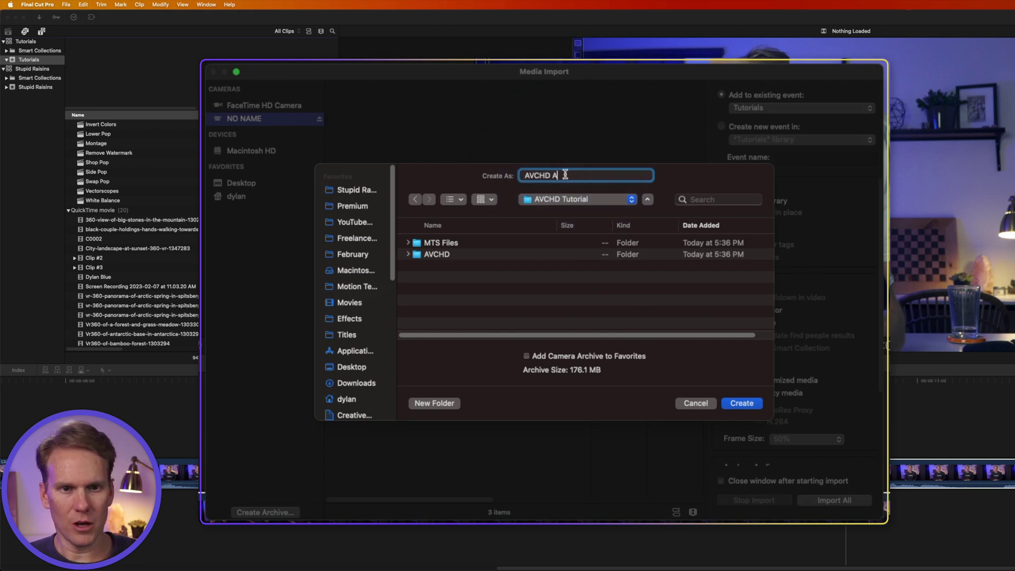
type("rchive")
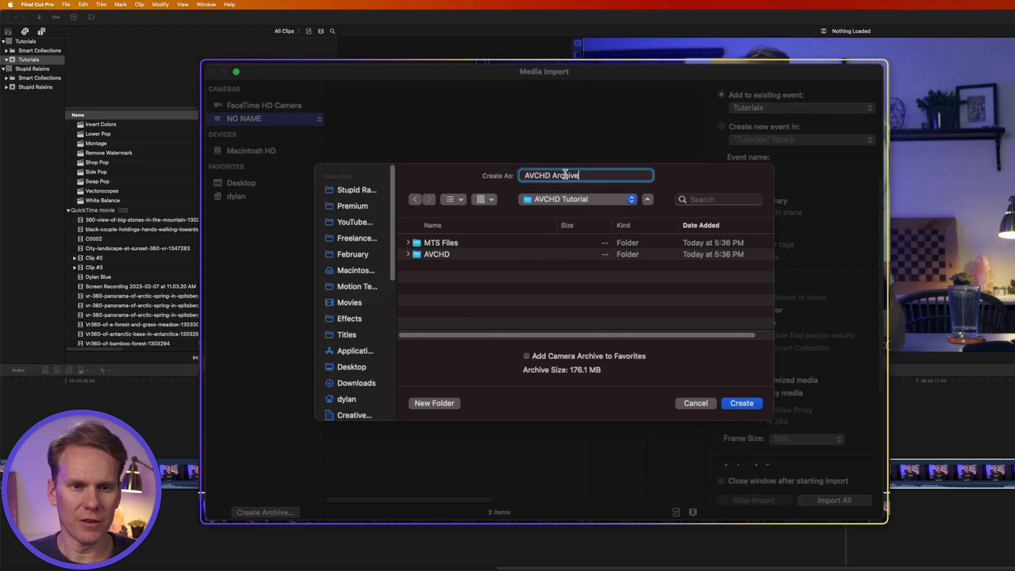
left_click(732, 402)
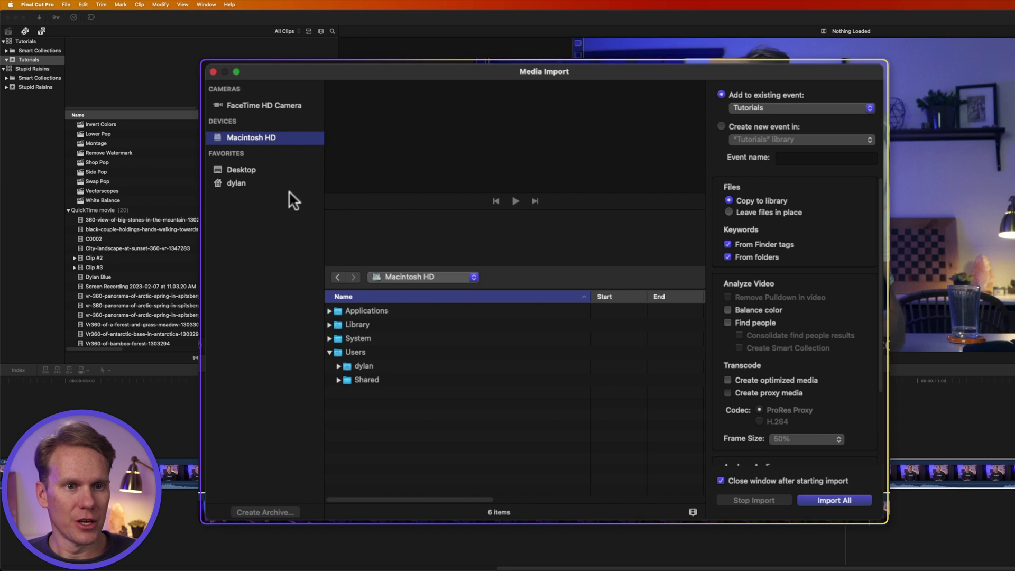
- Open the AVCHD Archive inside the Desktop's AVCHD Tutorial folder in media import
left_click(268, 171)
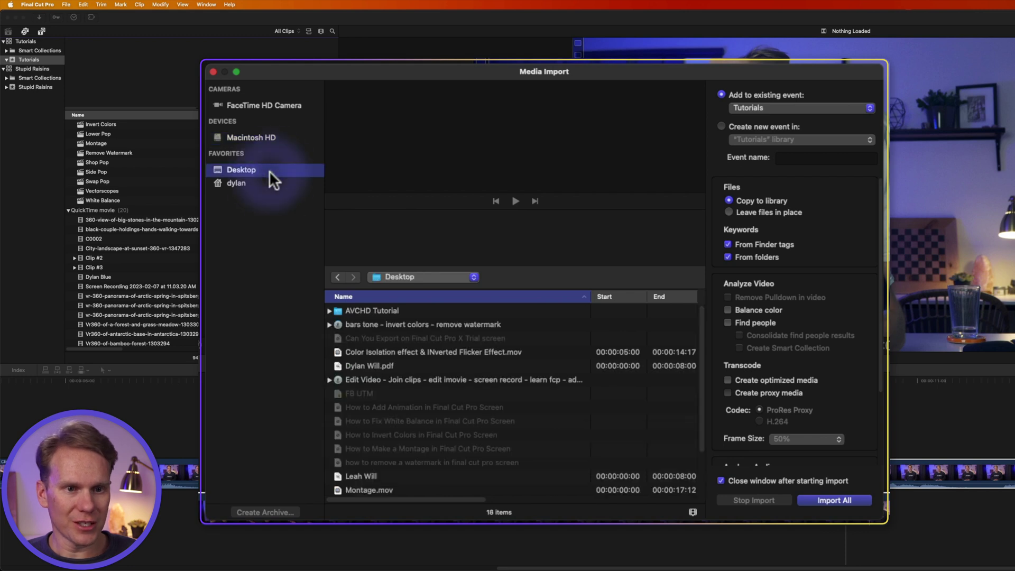
double_click(377, 310)
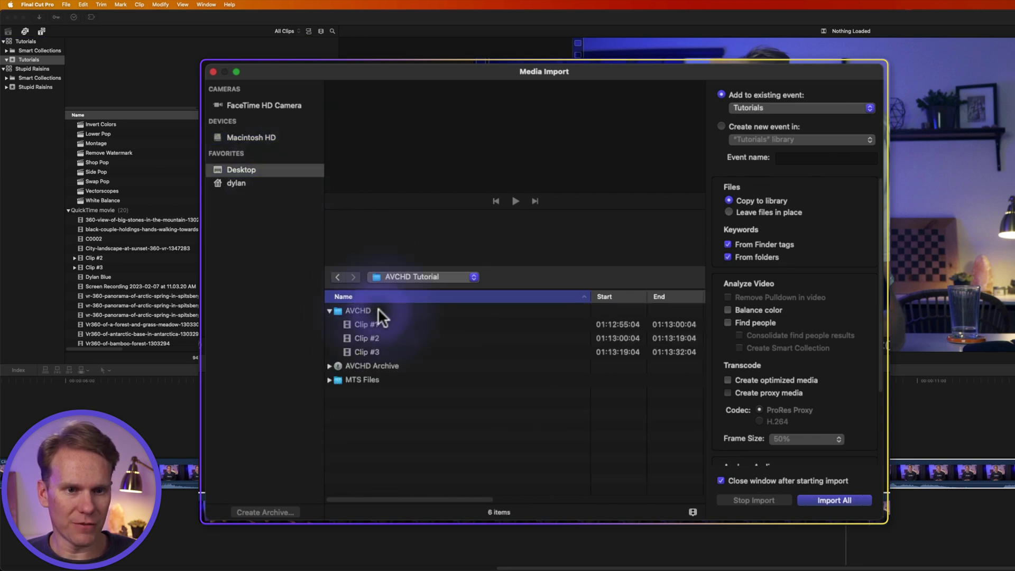
left_click(381, 364)
left_click(329, 366)
double_click(395, 365)
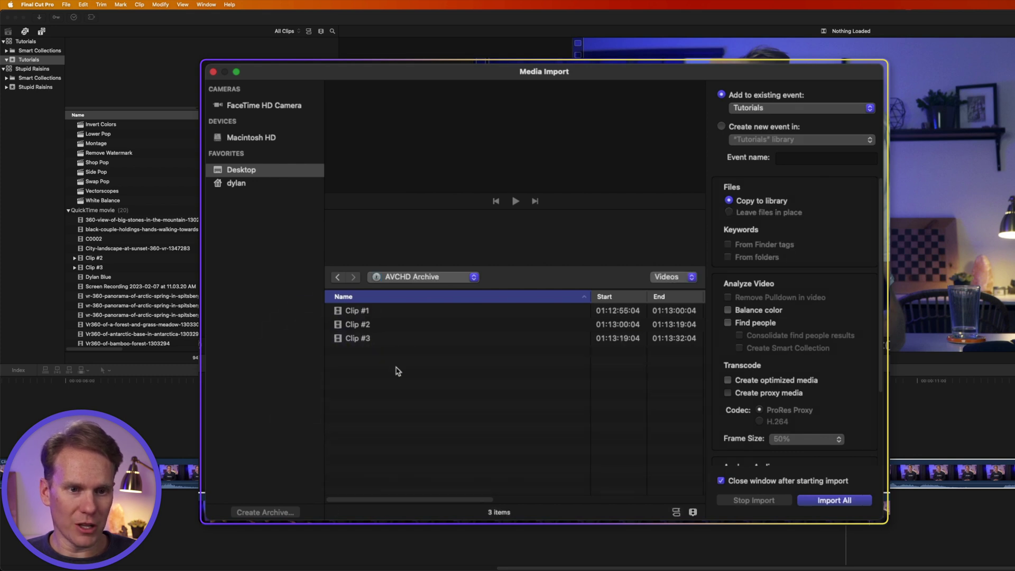
- Preview the archive's clips and select Clip #2 and Clip #3 together
left_click(377, 315)
left_click(387, 322)
key("Down")
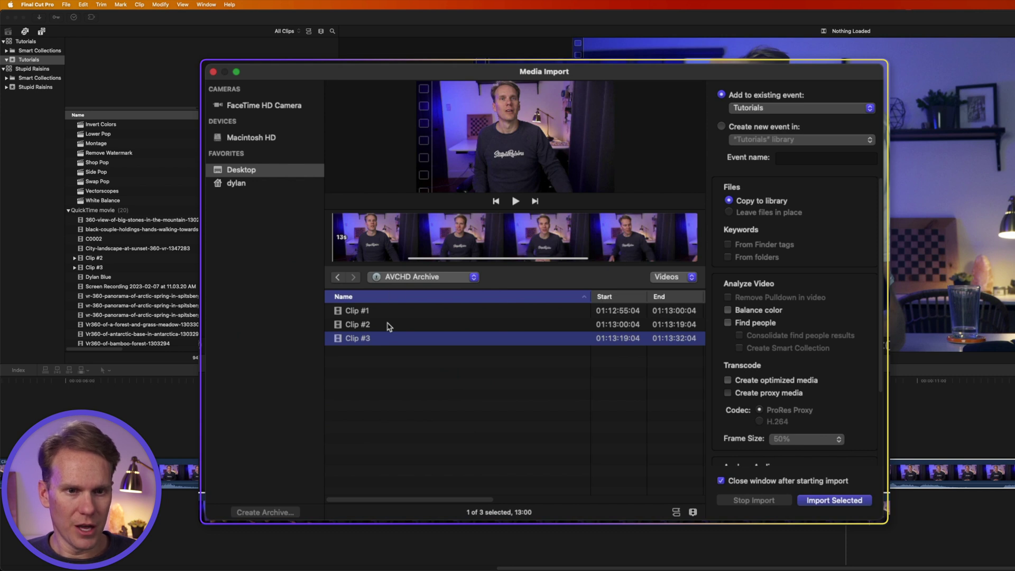
left_click(377, 324)
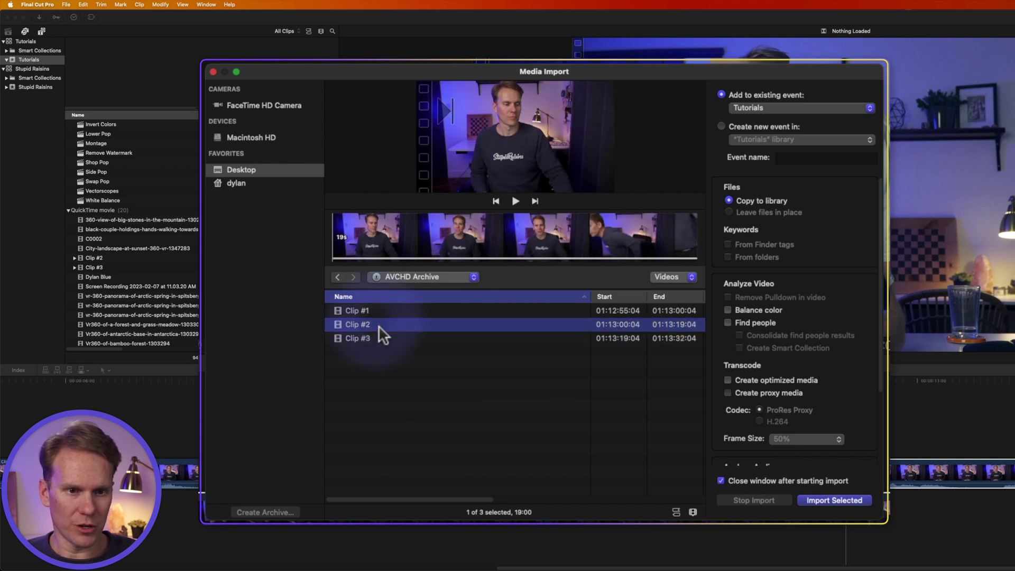
left_click(378, 338, "shift")
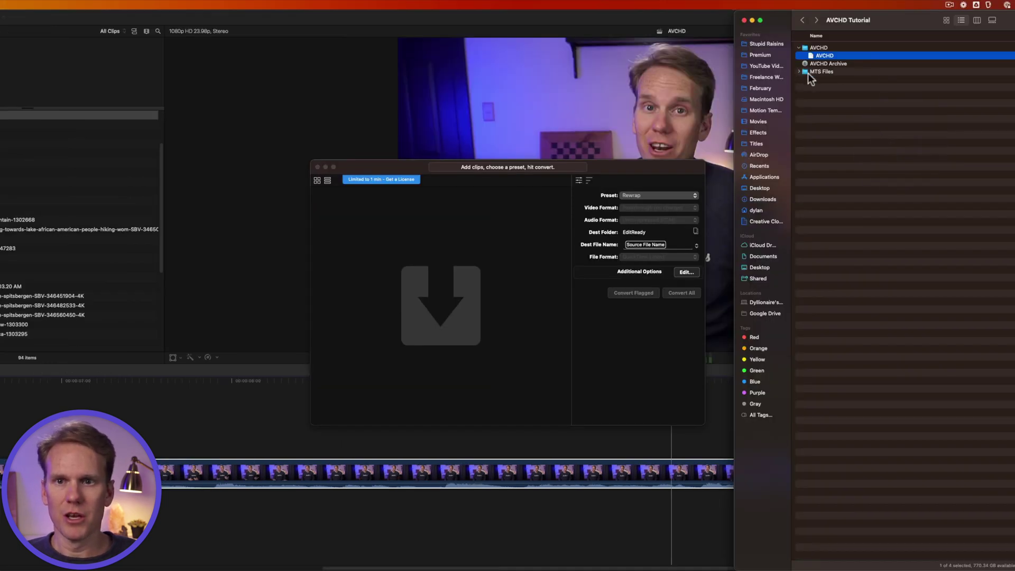
- Expand the MTS Files folder in Finder and add 00000.MTS, 00001.MTS and 00002.MTS to the EditReady converter
left_click(812, 72)
left_click(710, 88)
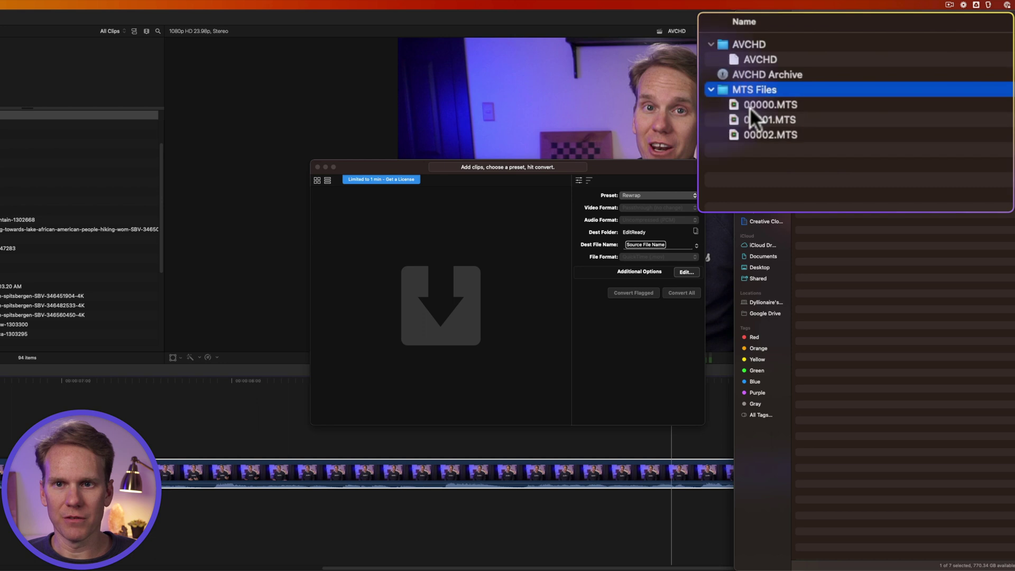
left_click(809, 104)
left_click(814, 136, "shift")
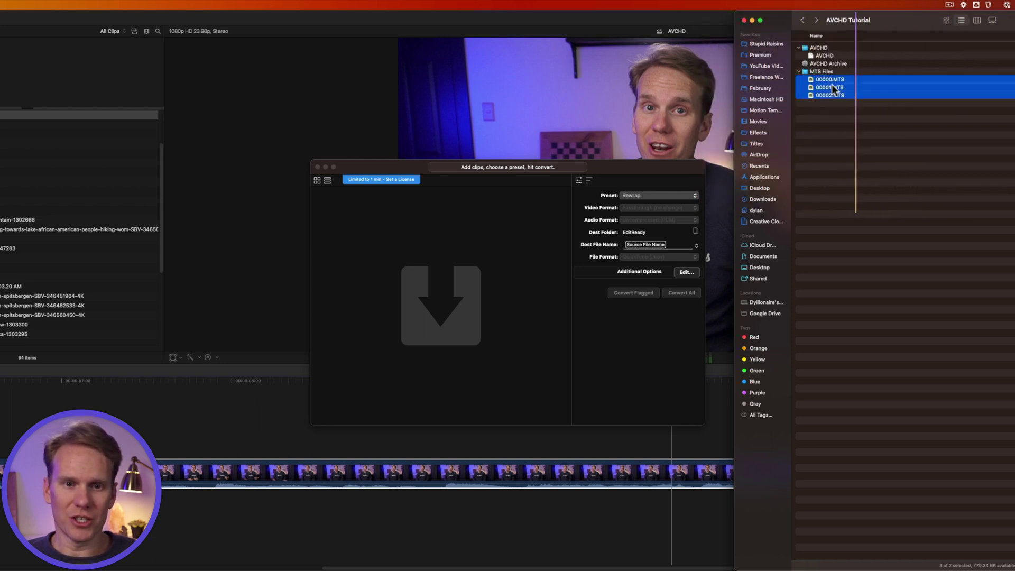
left_click_drag(830, 87, 450, 307)
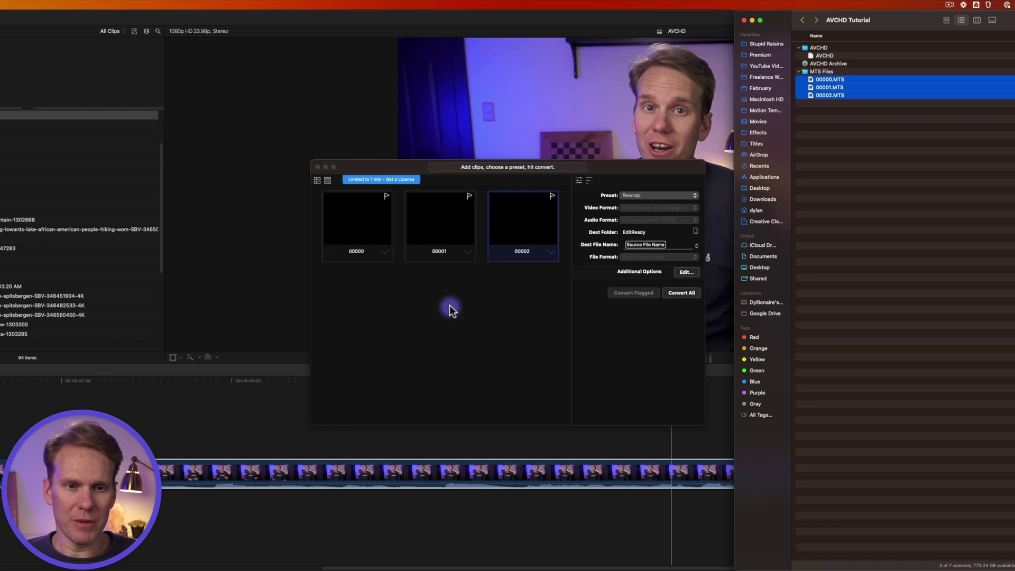
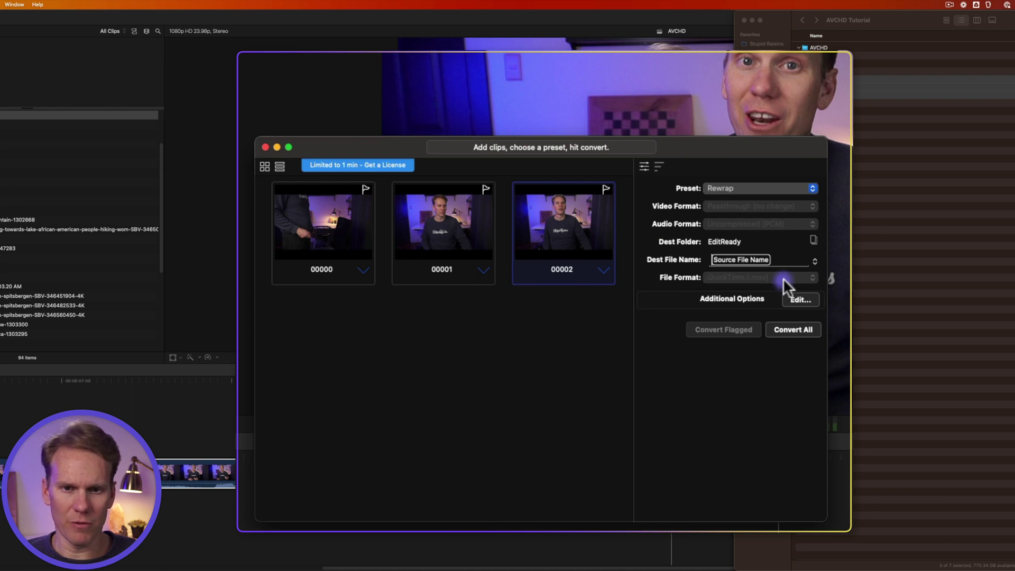
- Set the destination to the AVCHD Tutorial's MTS Files folder, convert all three clips with Rewrap, and select 00000.mov in Finder
left_click(814, 238)
left_click(370, 276)
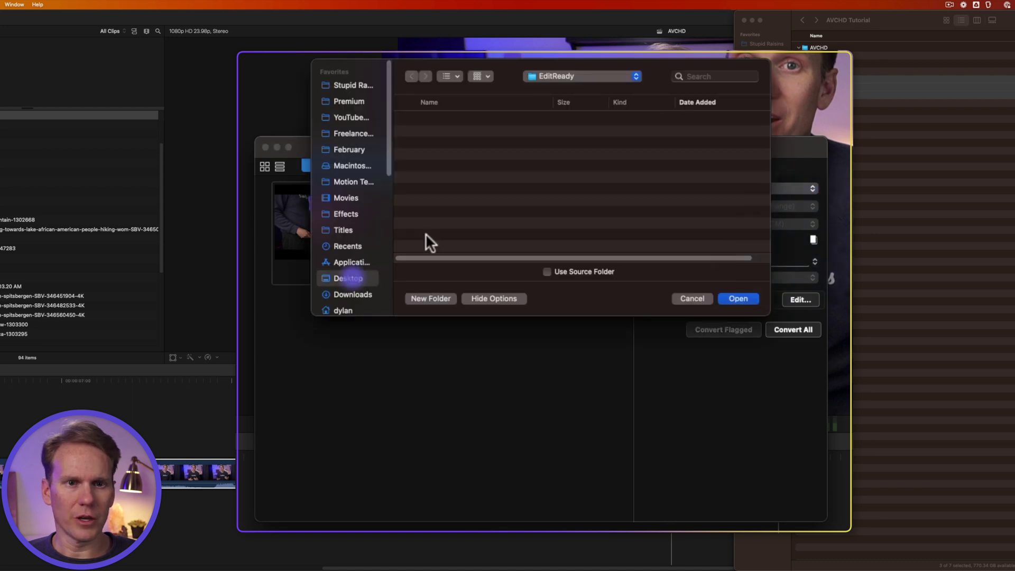
left_click(485, 119)
double_click(484, 120)
double_click(468, 131)
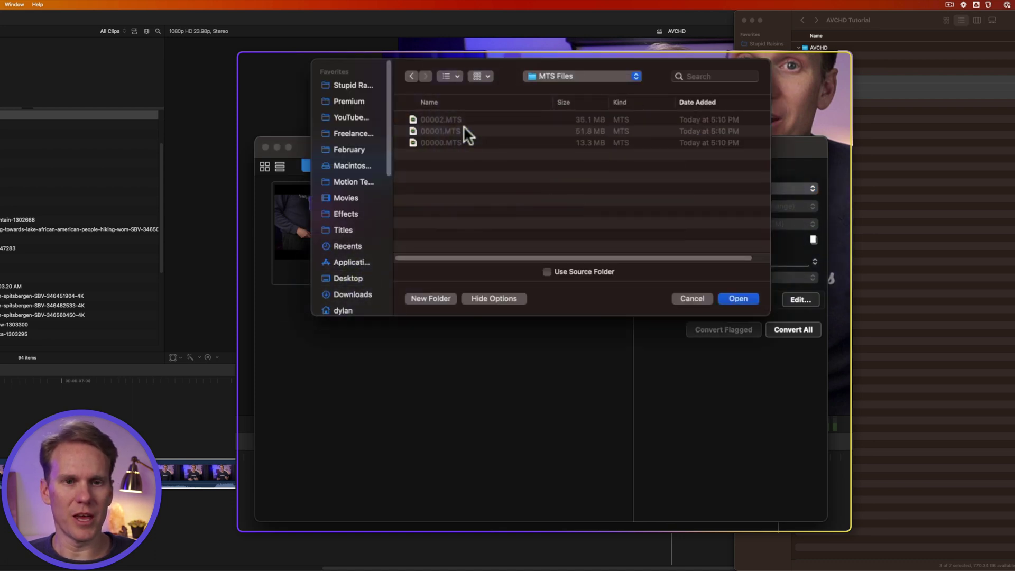
left_click(730, 300)
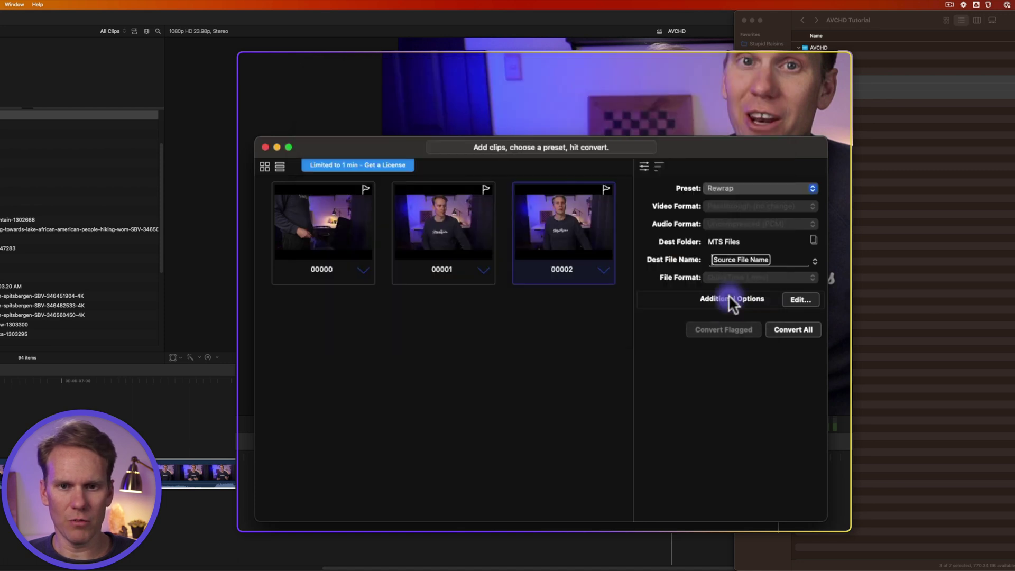
left_click(795, 329)
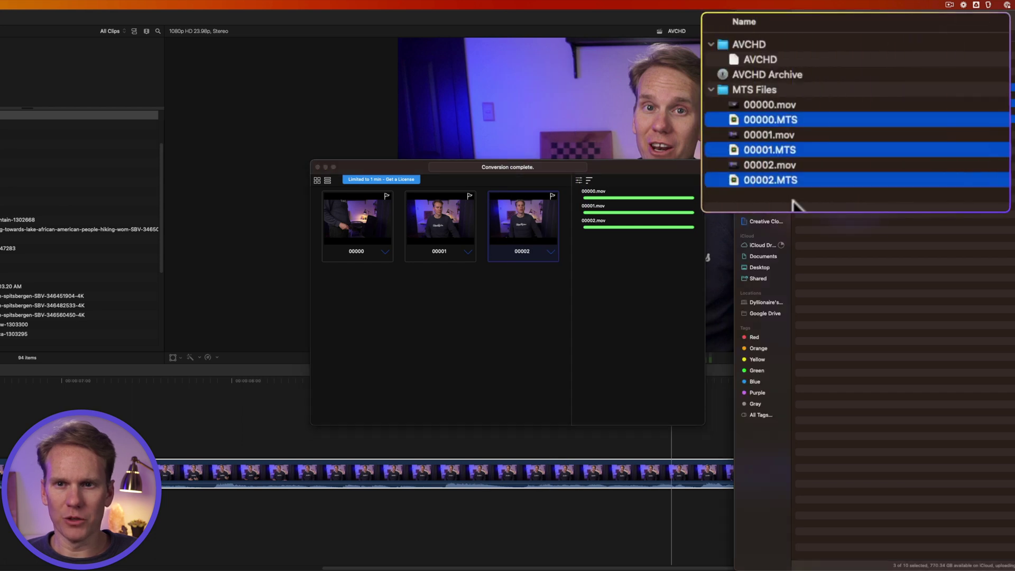
left_click(851, 80)
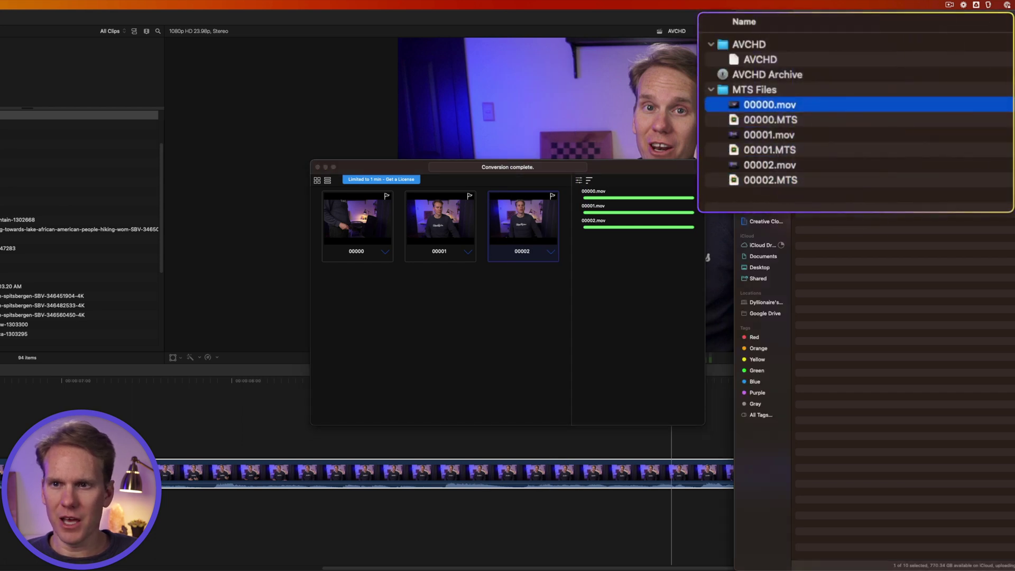
- Return to Final Cut Pro, open media import, and open the MTS Files folder inside AVCHD Tutorial
key("ctrl+alt+super+5")
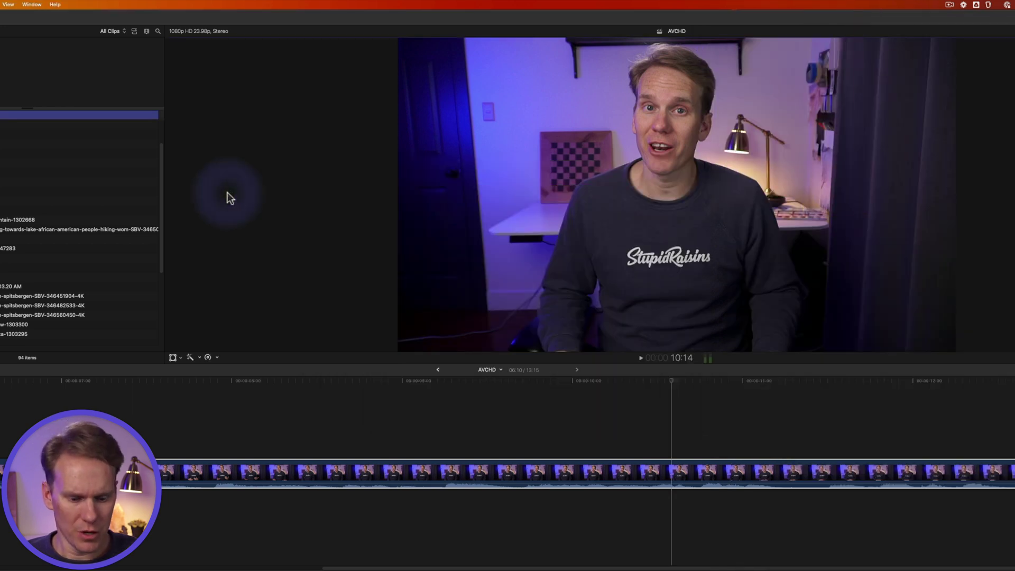
key("super+i")
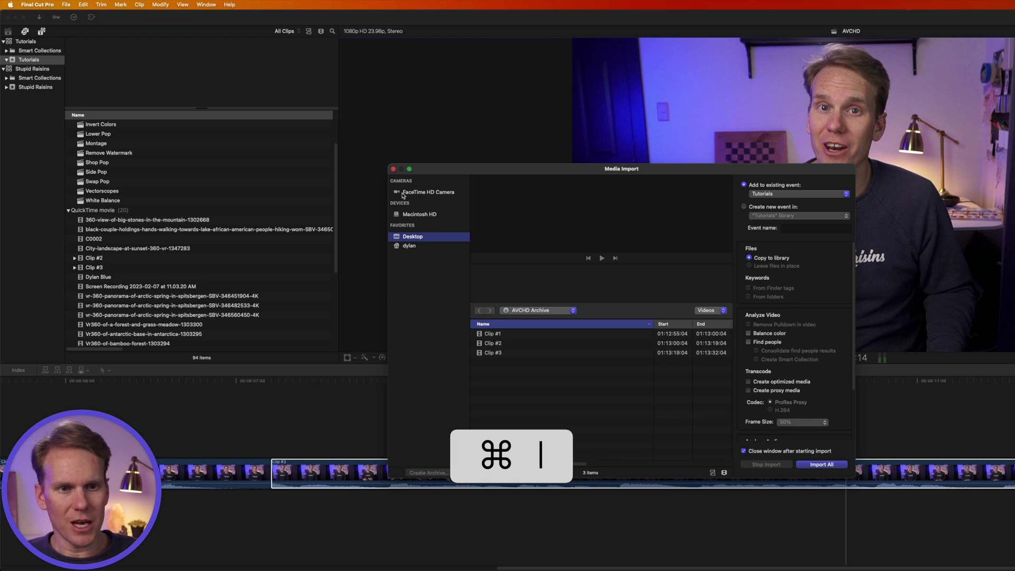
left_click(513, 310)
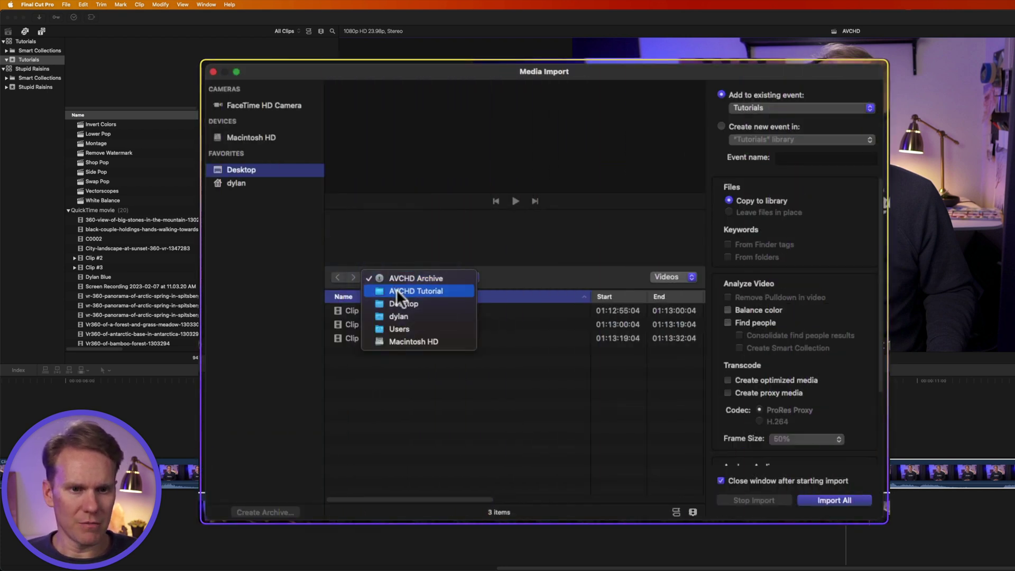
left_click(521, 318)
double_click(368, 421)
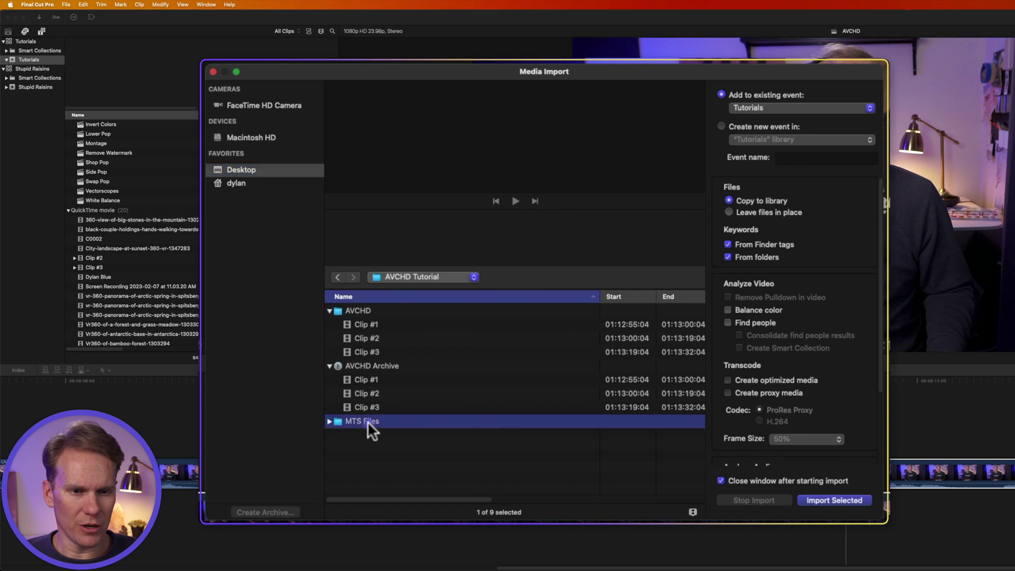
- Import 00001.mov and 00002.mov into the Tutorials event with files left in place, and view clip 00002 in the browser
left_click(432, 311)
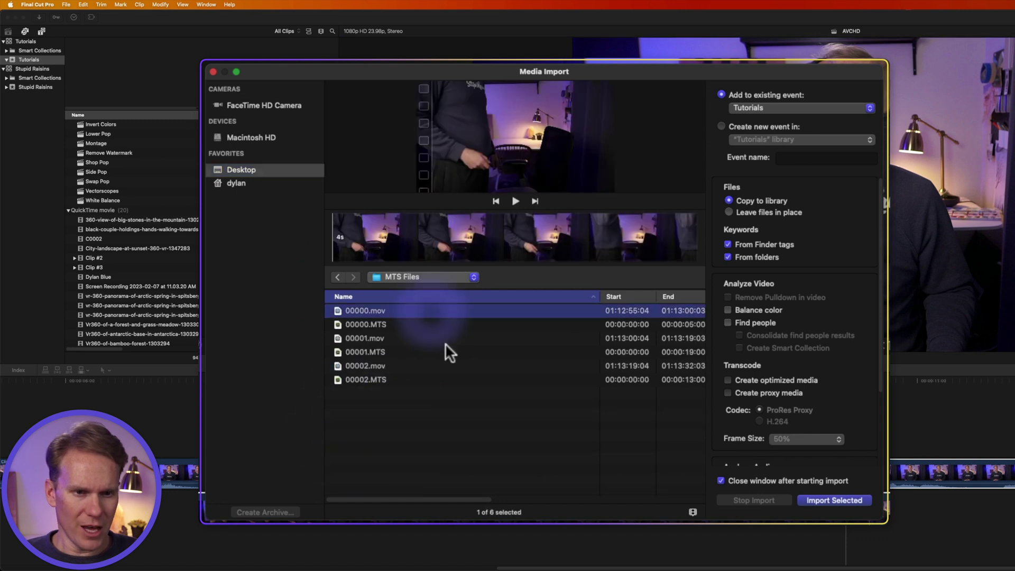
left_click(409, 338)
left_click(412, 366)
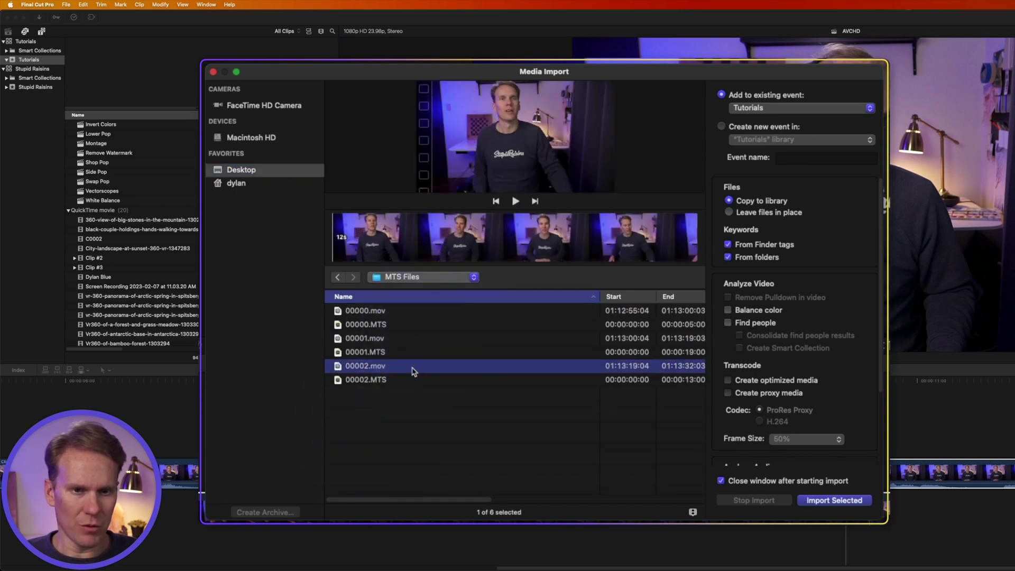
left_click(405, 252)
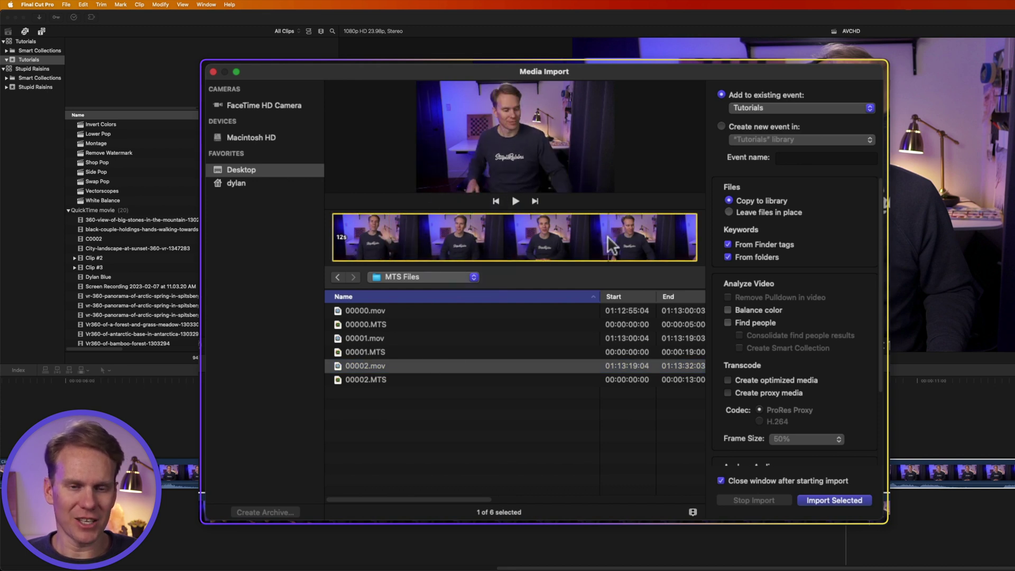
left_click(425, 338, "super")
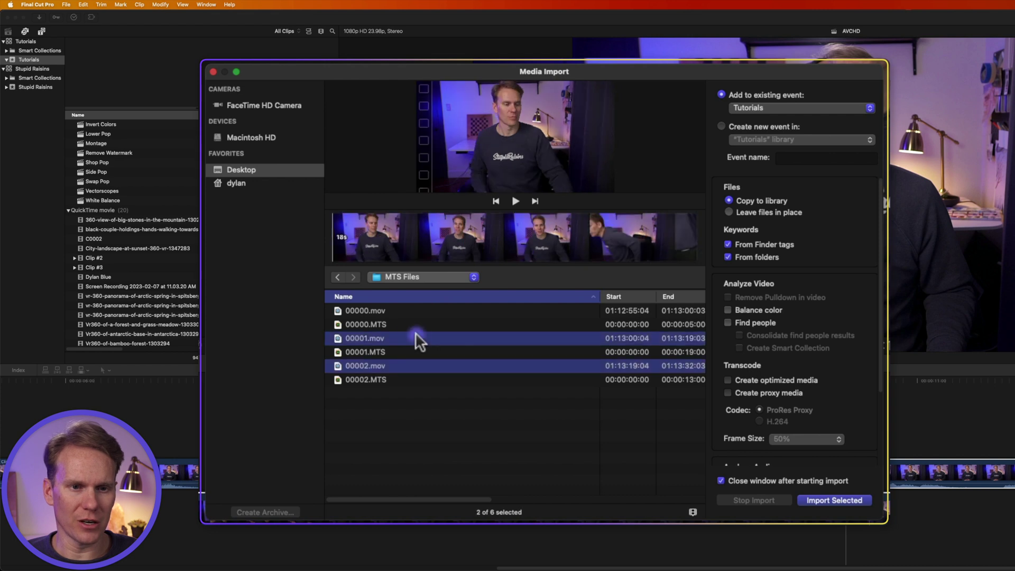
left_click(750, 216)
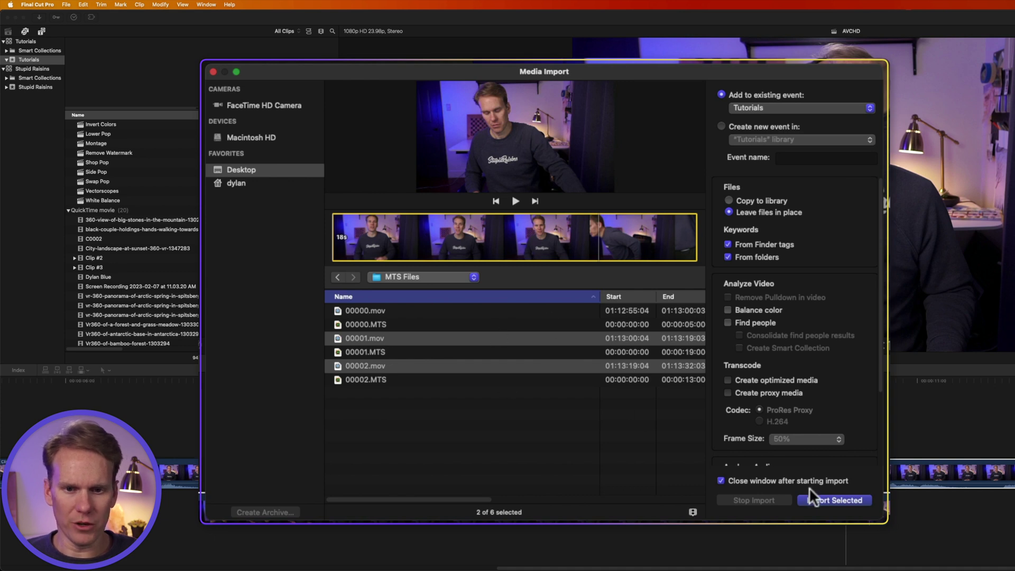
left_click(827, 501)
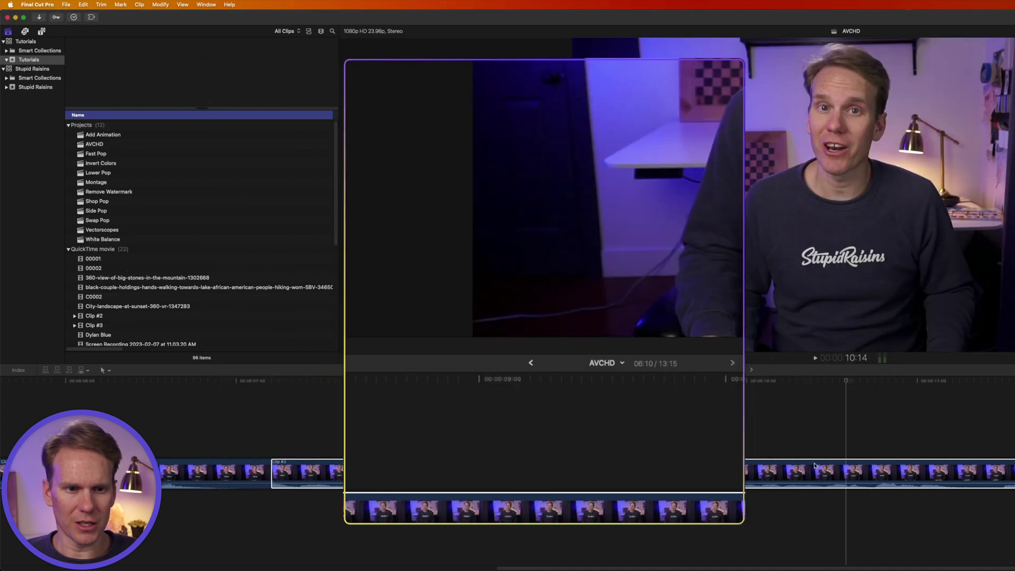
left_click(115, 268)
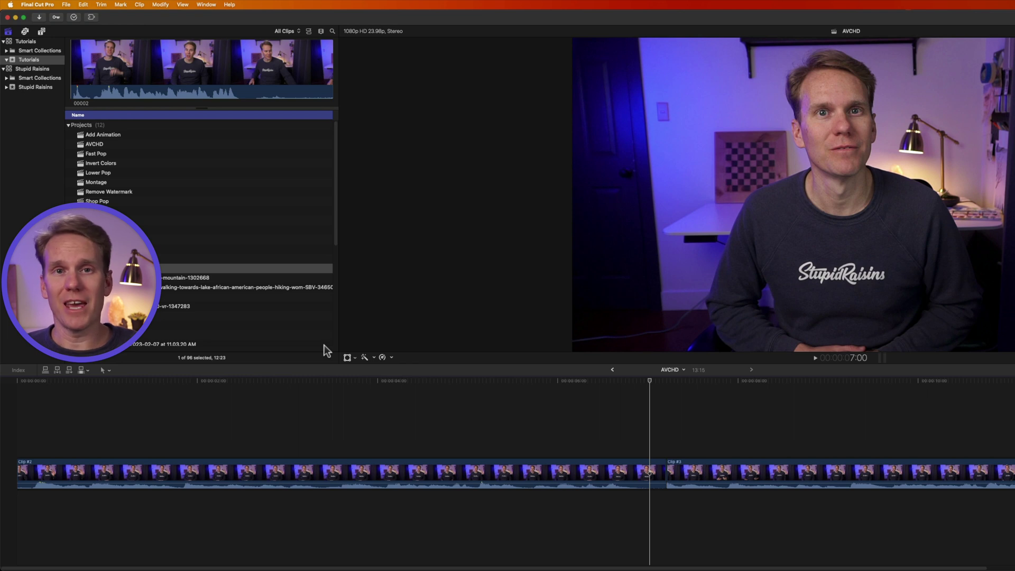
- Trim the end of the first timeline clip to about 4 seconds and move Clip #3 in front of it
left_click(296, 427)
left_click_drag(664, 473, 385, 468)
left_click_drag(482, 470, 138, 473)
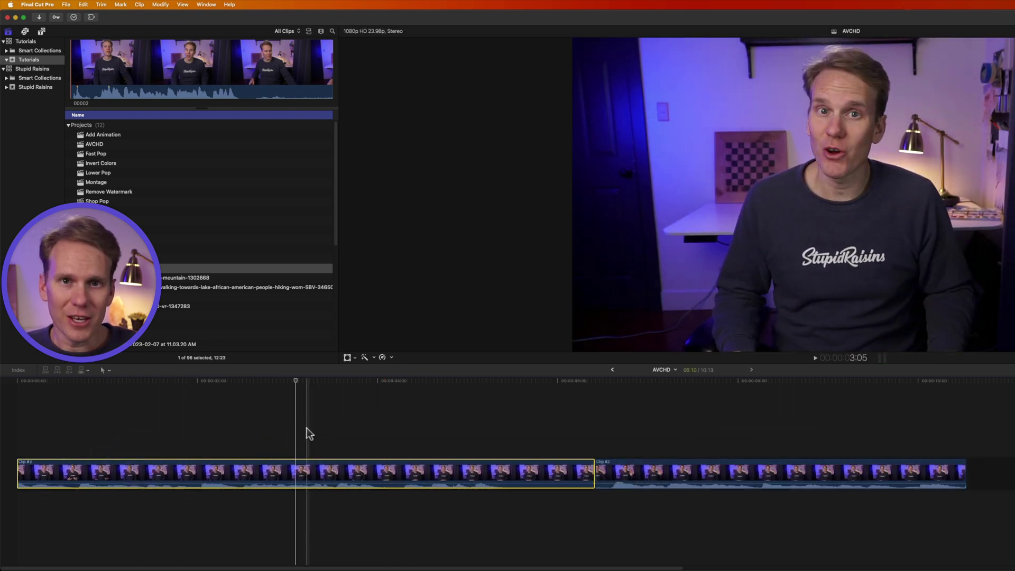